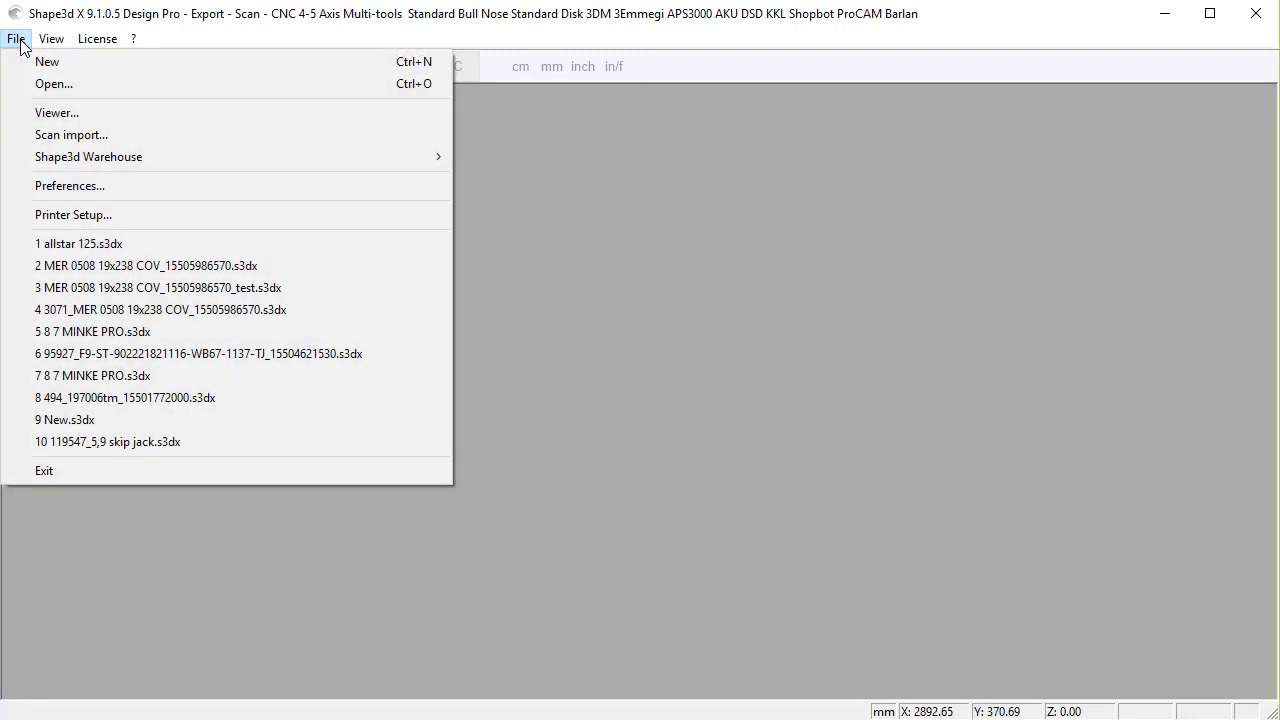
# - Open the recent board file 'allstar 125.s3dx'
pyautogui.click(89, 244)
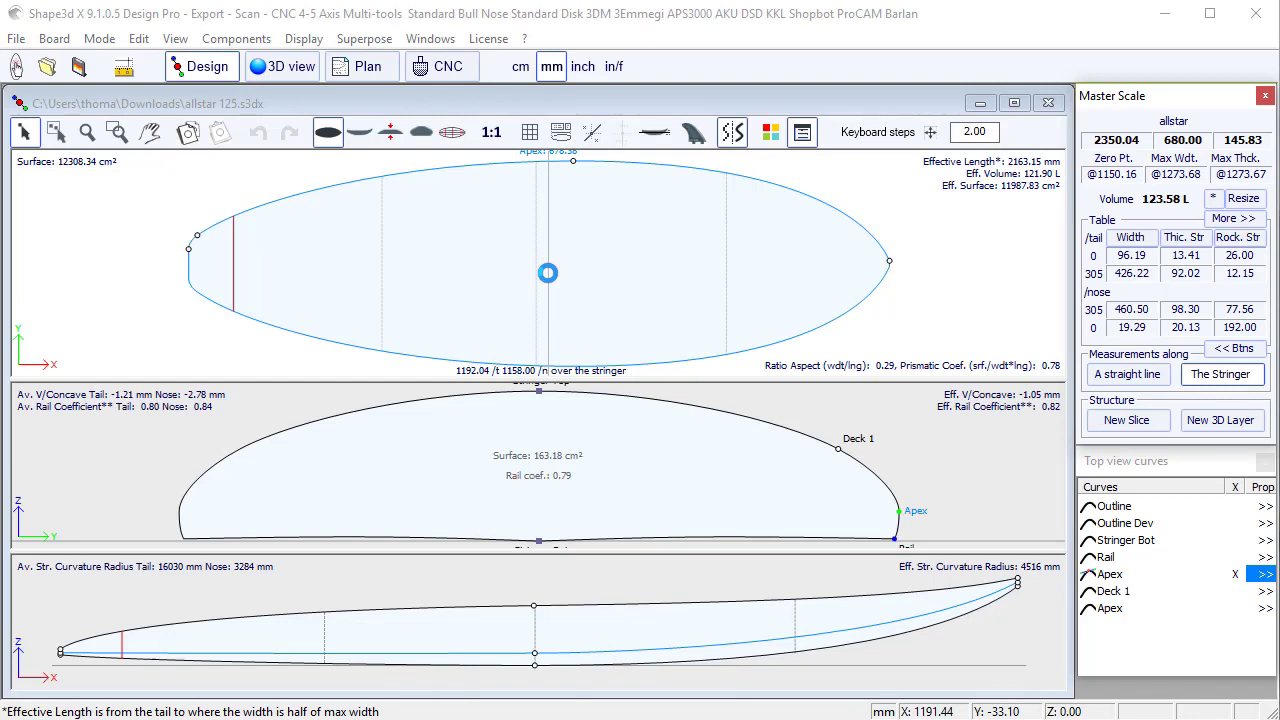
# - Define a new Constant depth 3D layer named 'Deck sandwich' with depth 5.00
pyautogui.click(1222, 424)
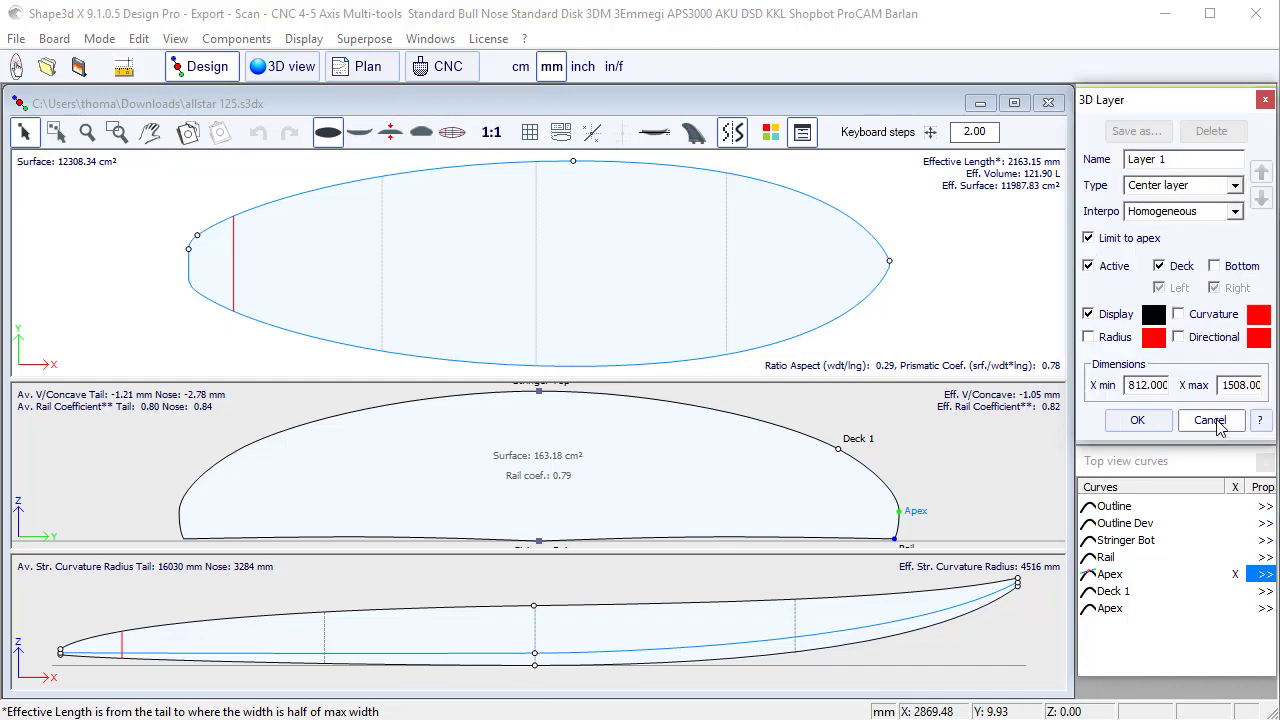
pyautogui.click(1236, 187)
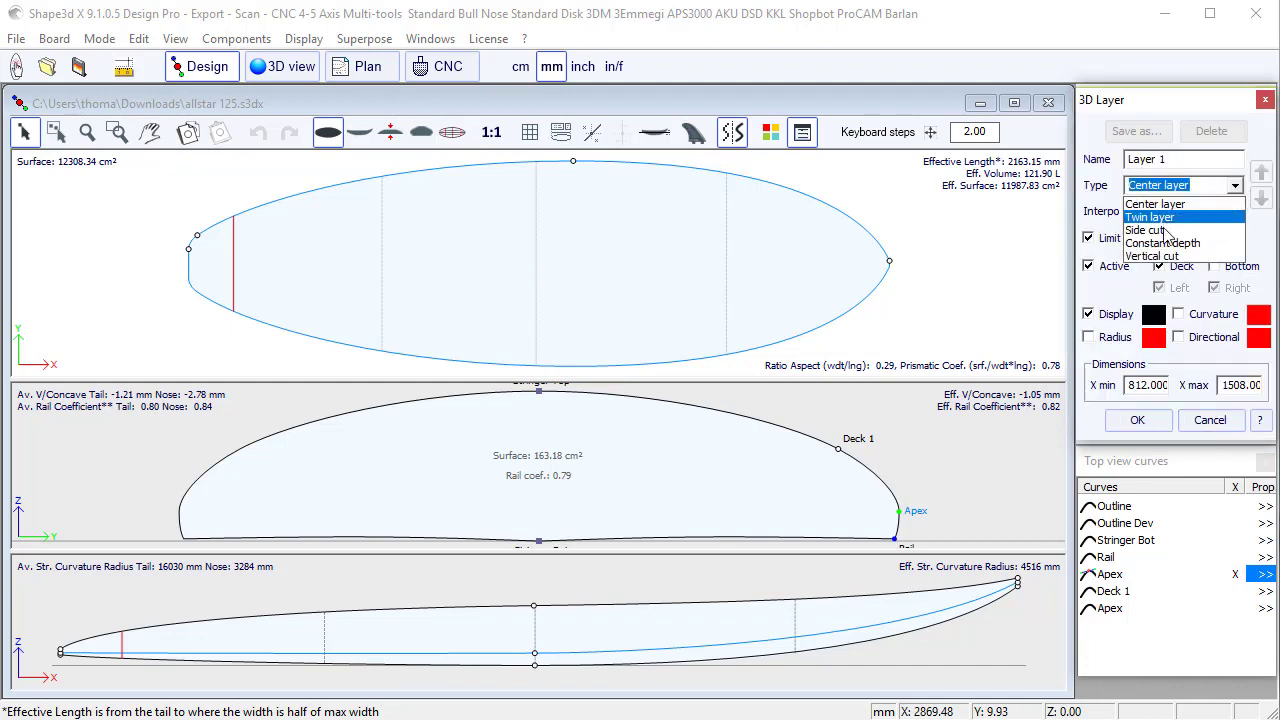
pyautogui.click(1168, 243)
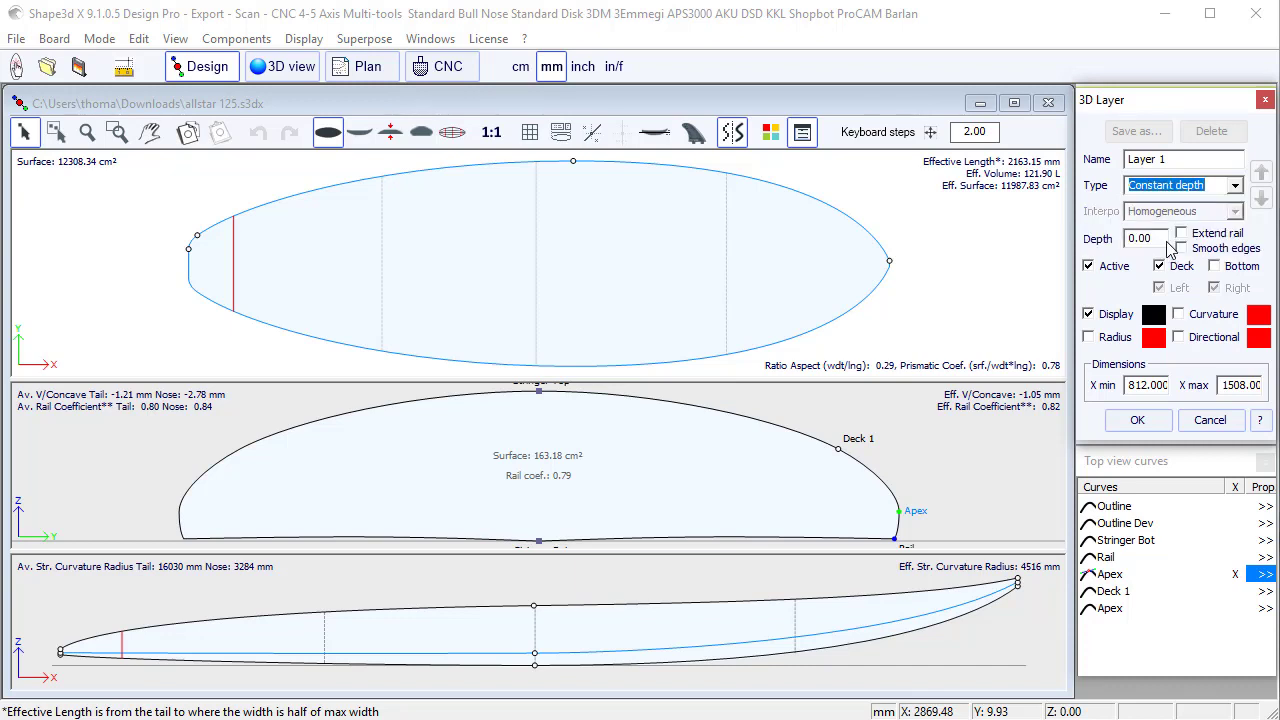
pyautogui.click(1131, 238)
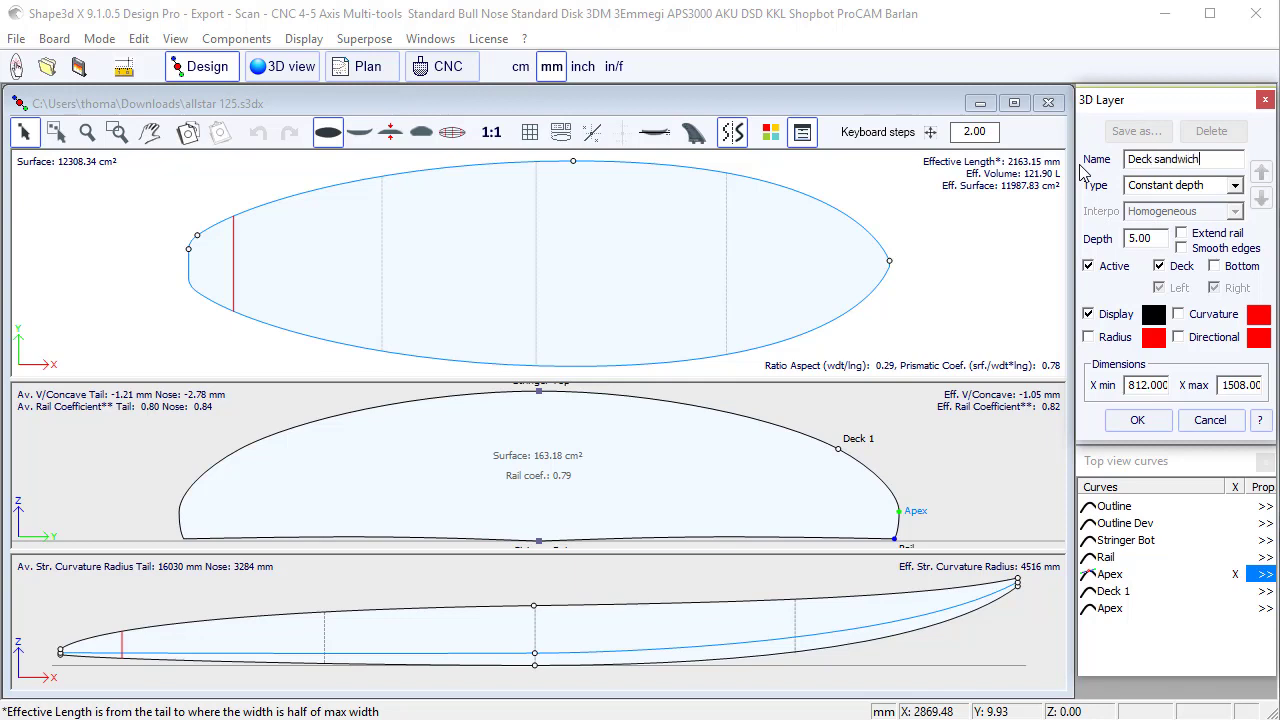
# - Create the Deck sandwich layer and check it in 3D from a diagonal nose-up angle
pyautogui.click(1137, 420)
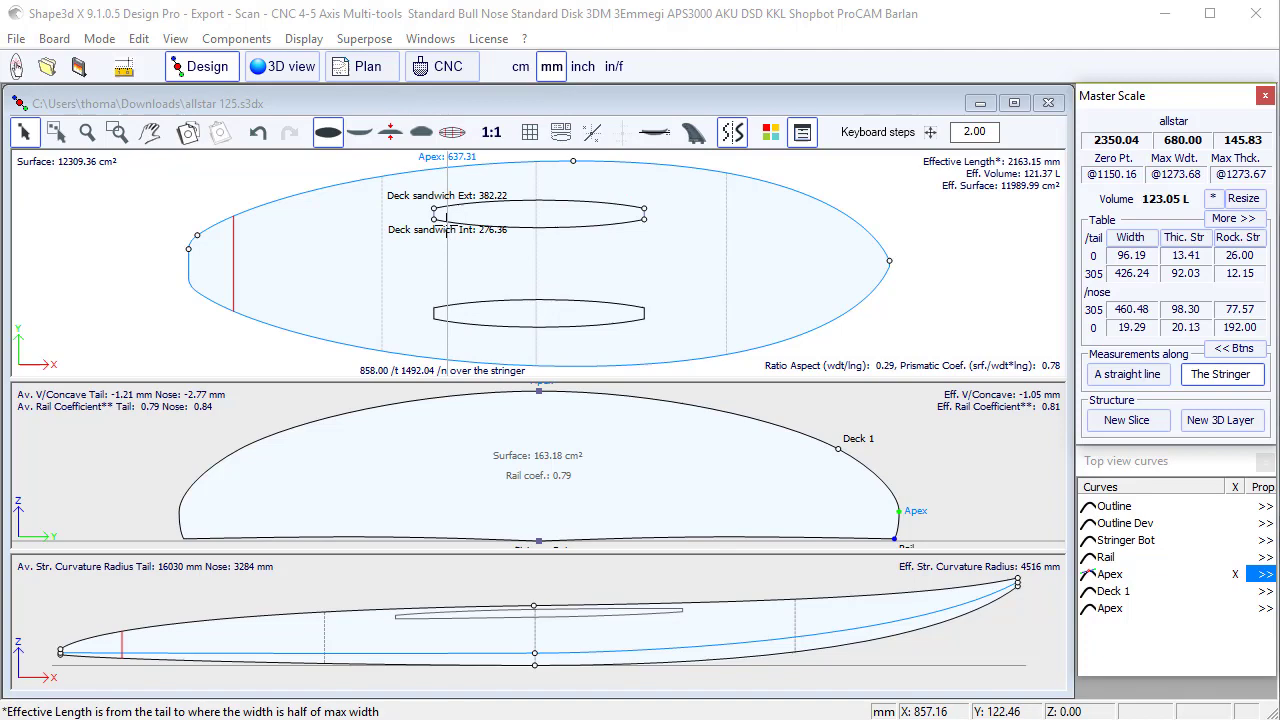
pyautogui.click(535, 212)
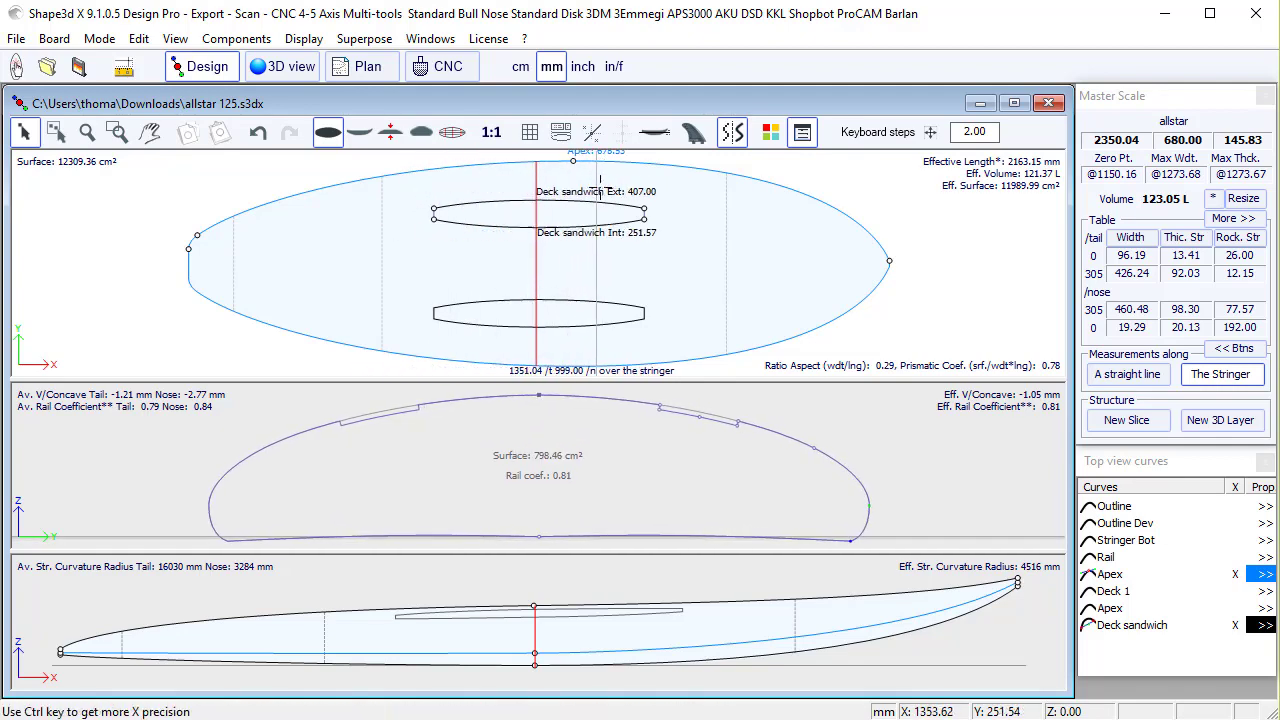
pyautogui.click(282, 66)
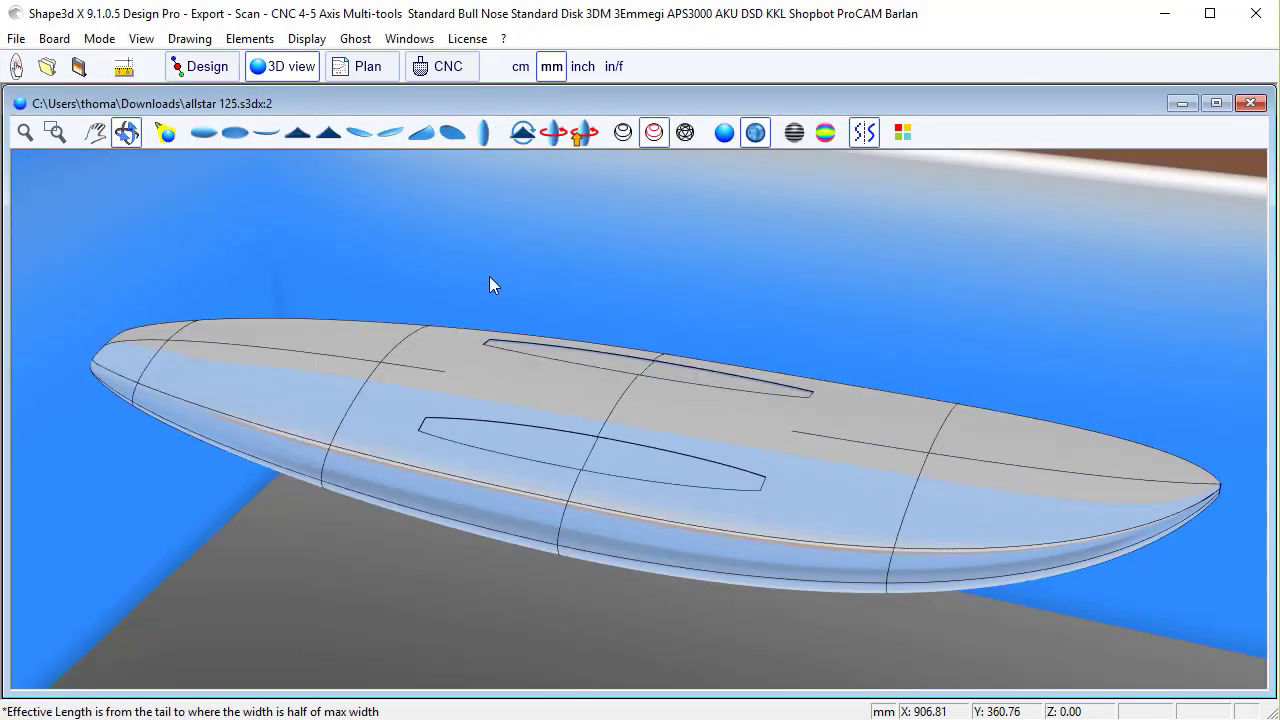
pyautogui.moveTo(580, 371); pyautogui.dragTo(700, 463)
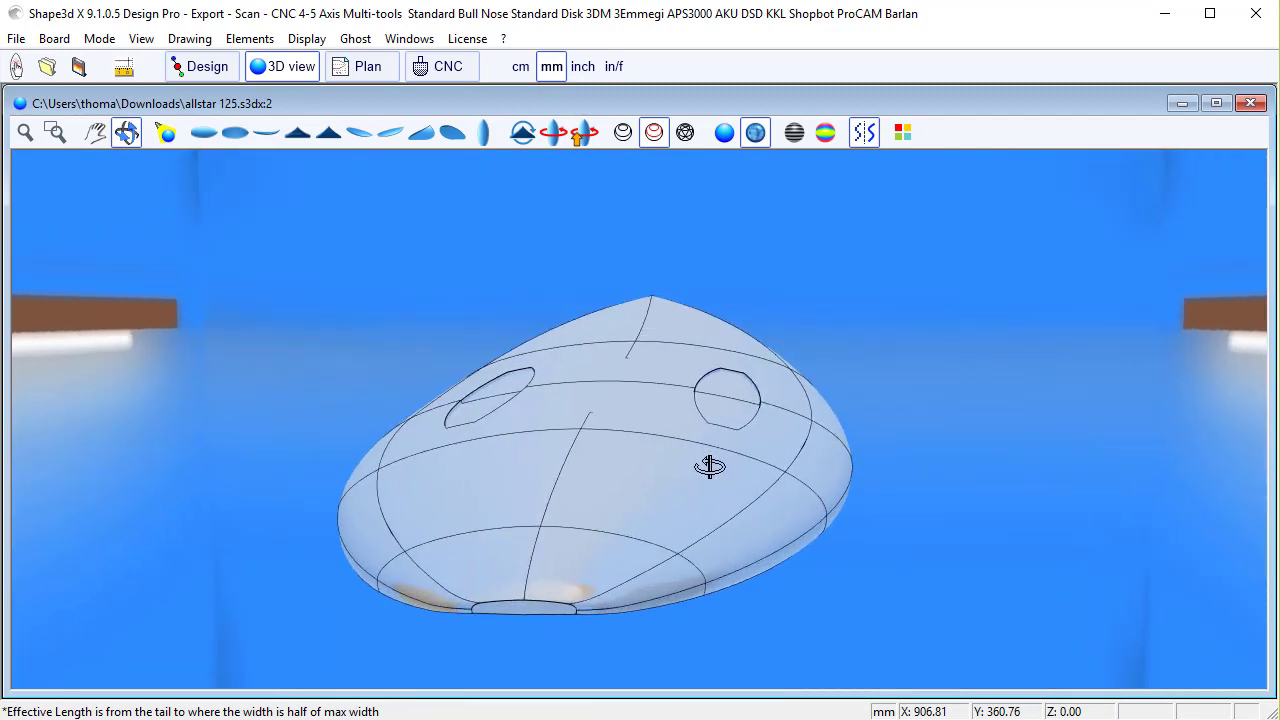
pyautogui.click(205, 70)
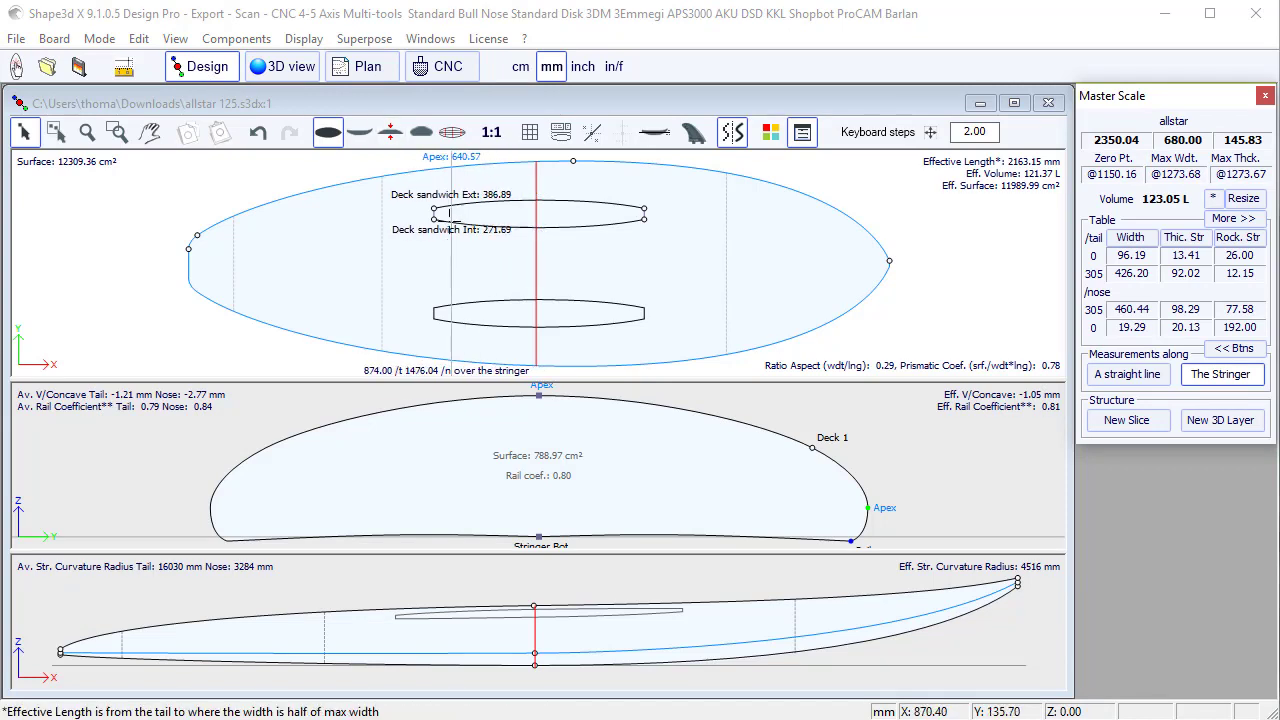
# - Stretch the Deck sandwich curve's end points out to the tail and nose
pyautogui.moveTo(436, 208); pyautogui.dragTo(189, 155)
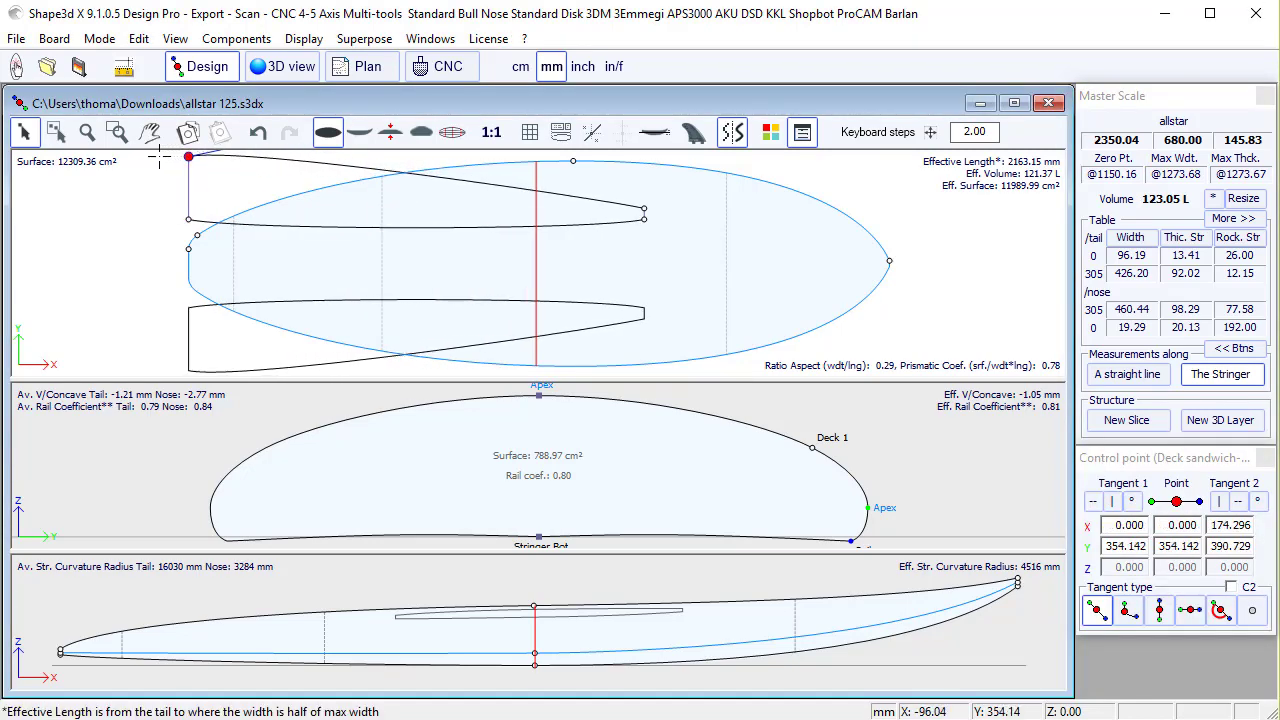
pyautogui.click(644, 208)
pyautogui.moveTo(644, 208); pyautogui.dragTo(913, 160)
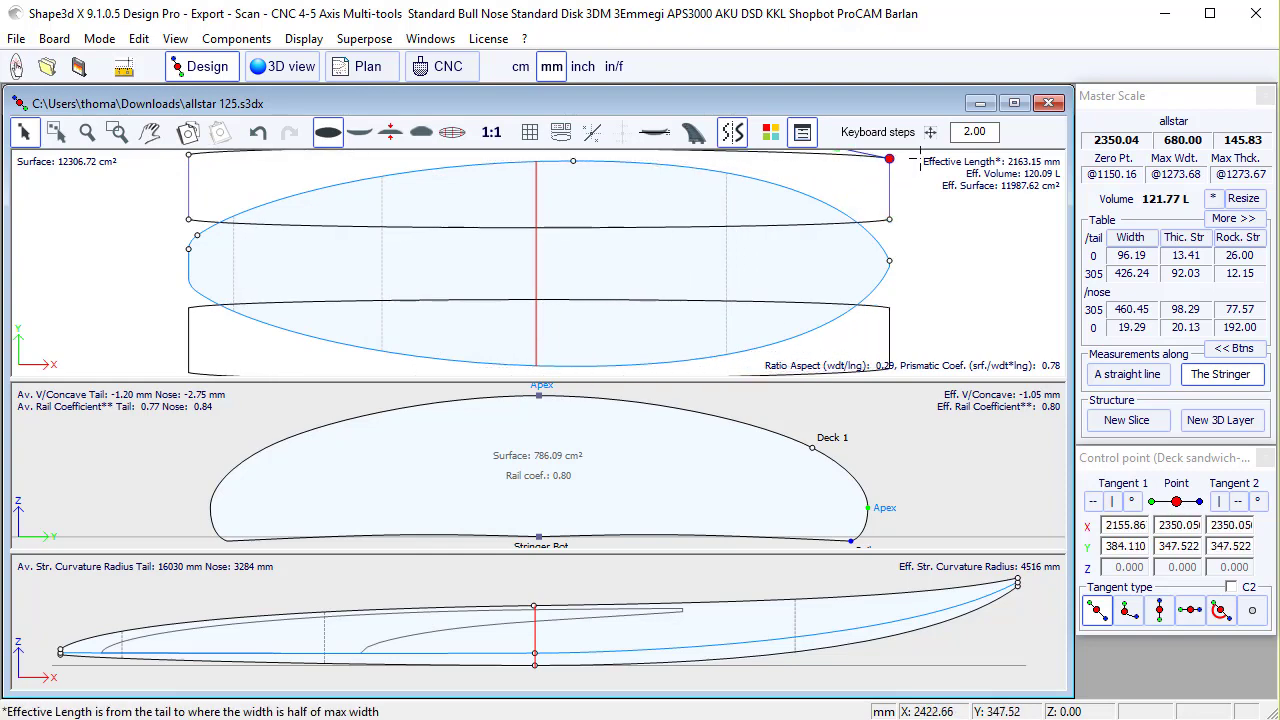
pyautogui.scroll(-3, 930, 230)
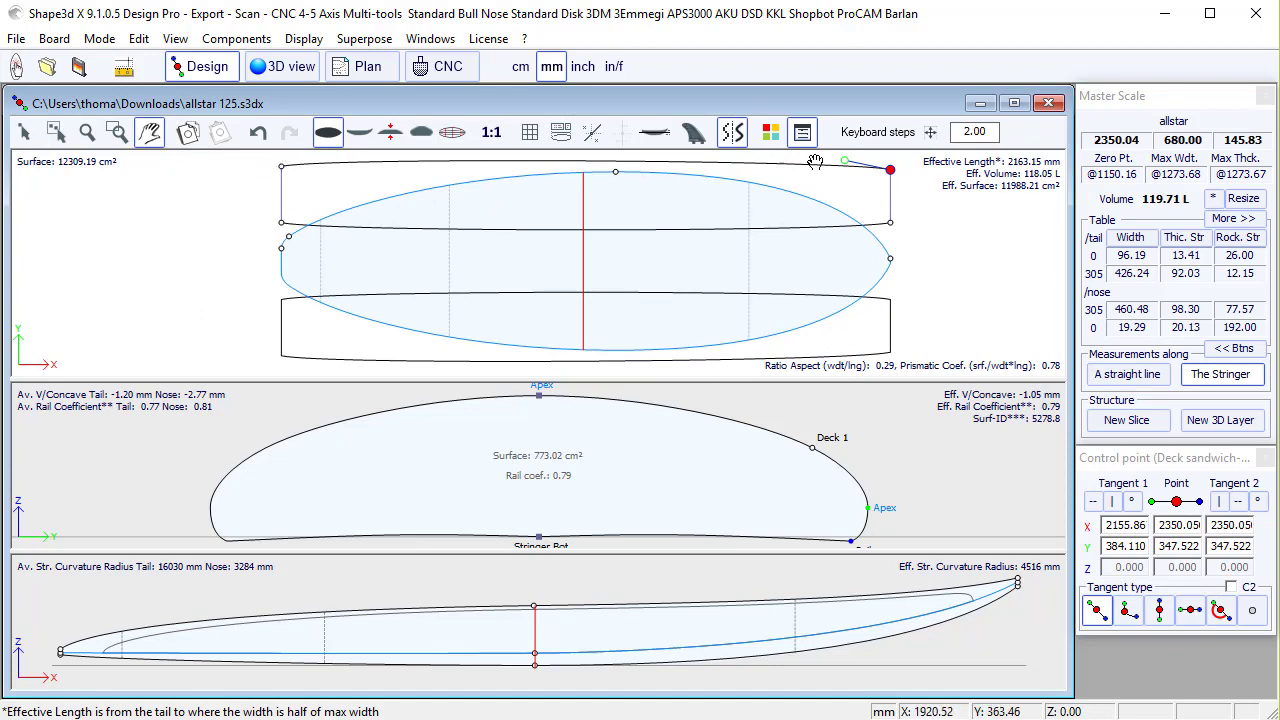
# - Snap the Deck sandwich end points onto the stringer line and enlarge the slice view
pyautogui.press('Escape')
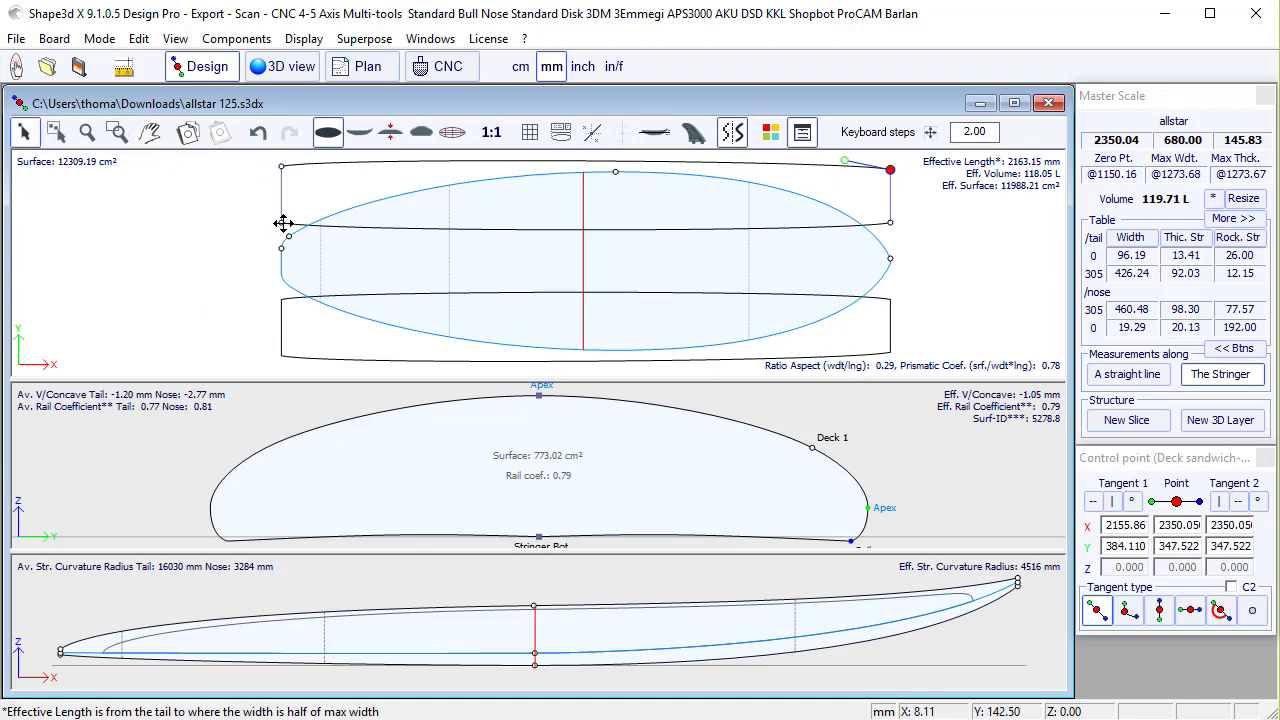
pyautogui.moveTo(282, 223); pyautogui.dragTo(281, 261)
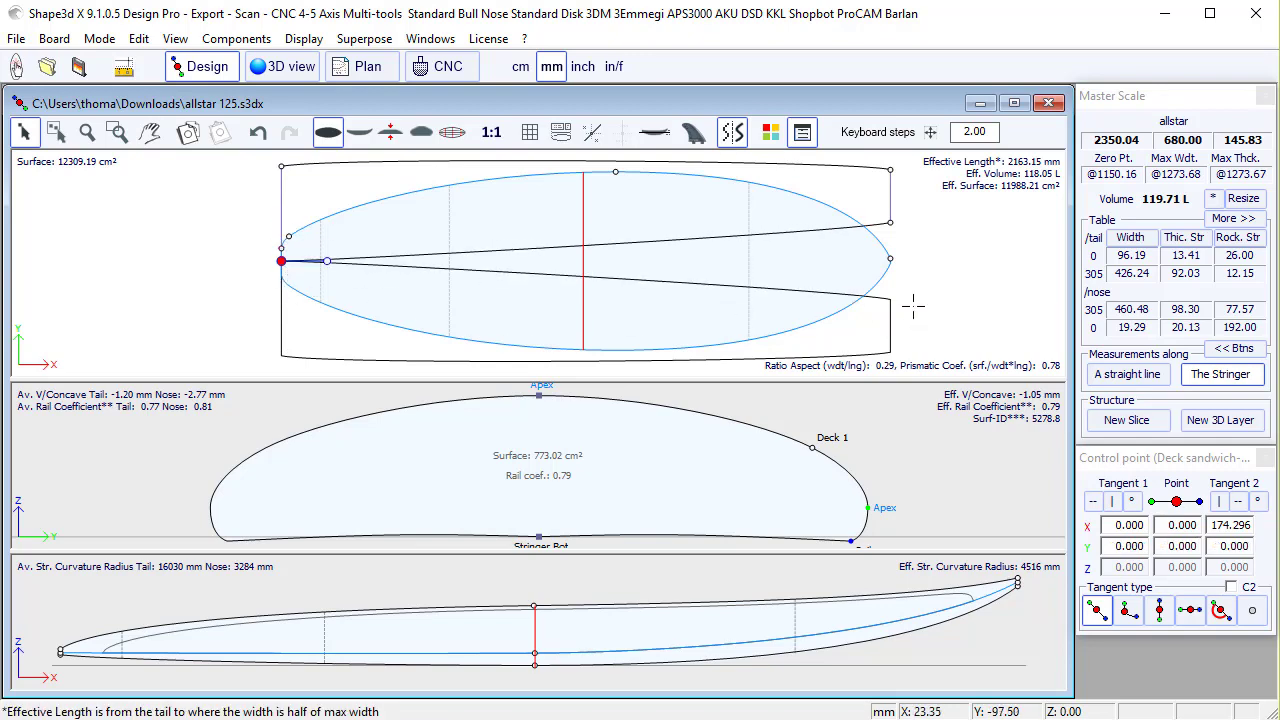
pyautogui.press('Tab')
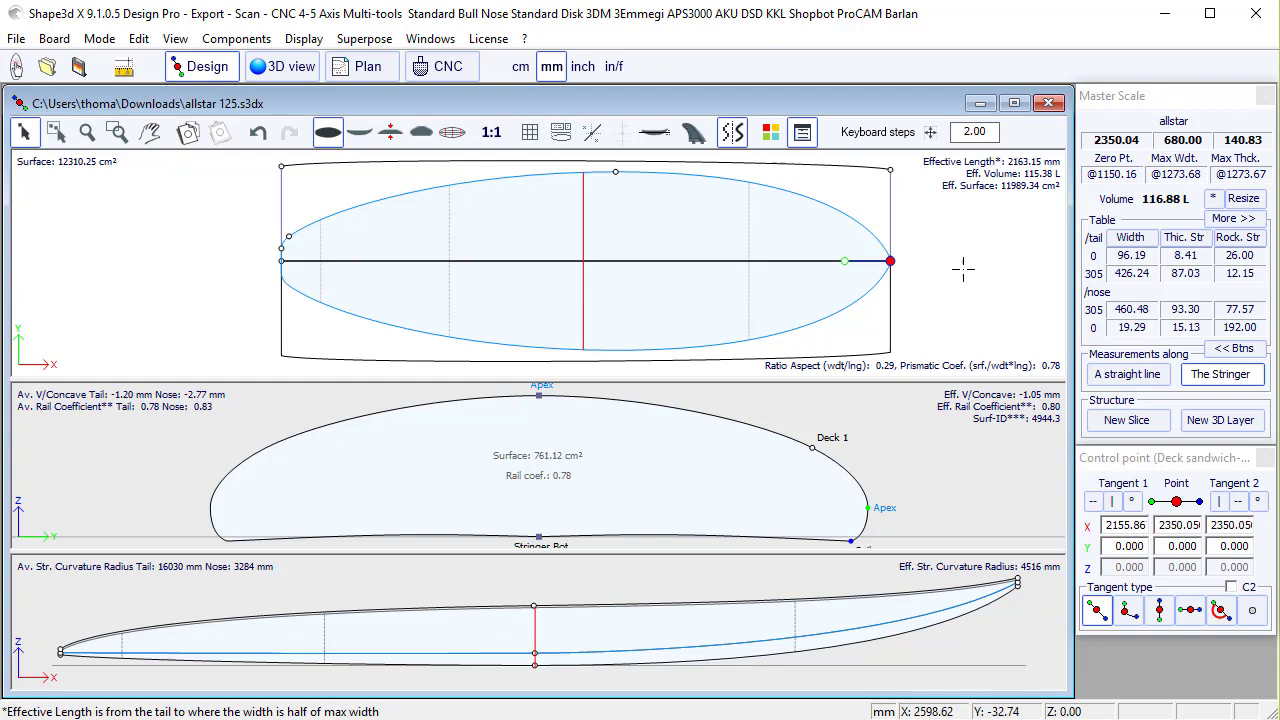
pyautogui.click(600, 221)
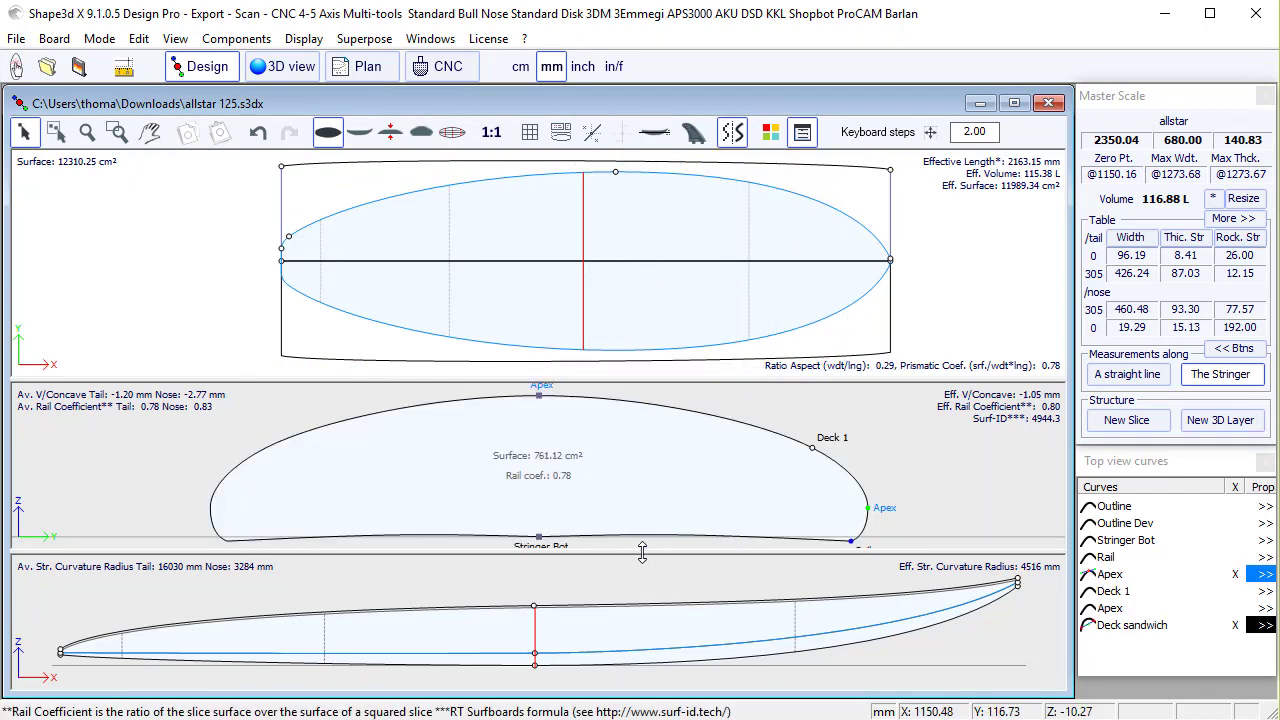
pyautogui.moveTo(642, 553); pyautogui.dragTo(642, 690)
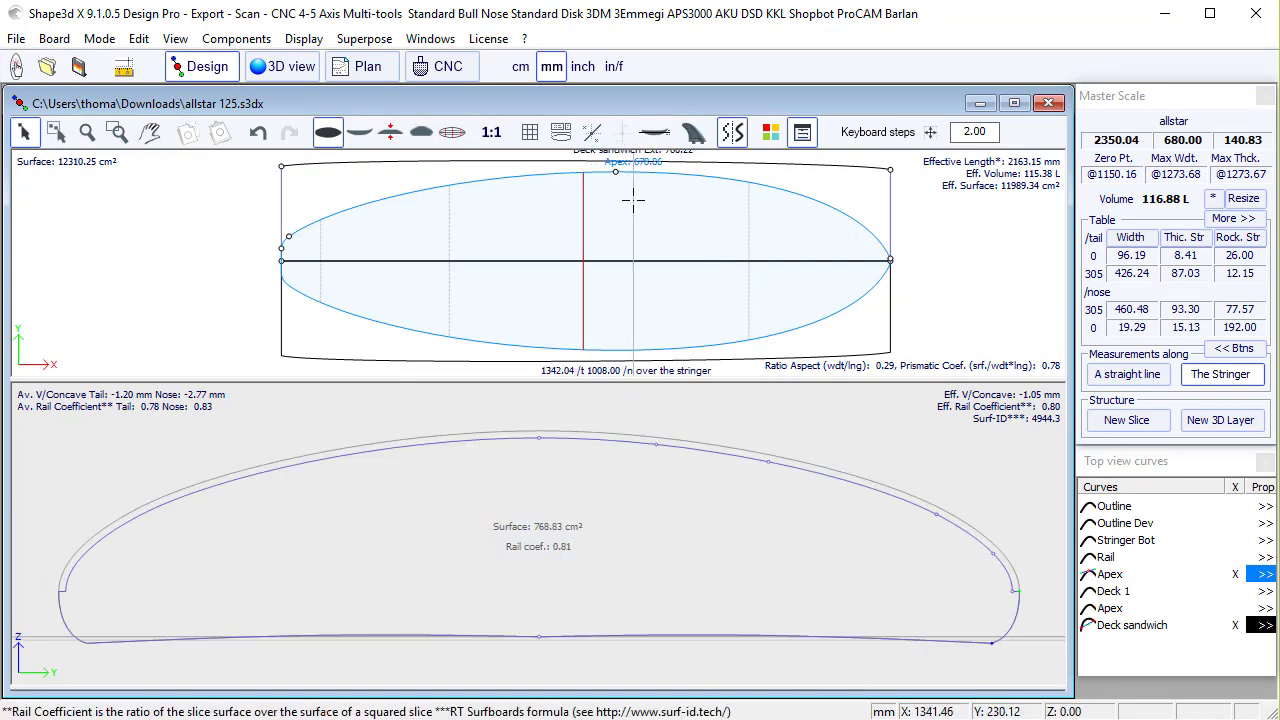
# - Inspect the board in 3D from front and side with wireframe lines hidden
pyautogui.click(290, 67)
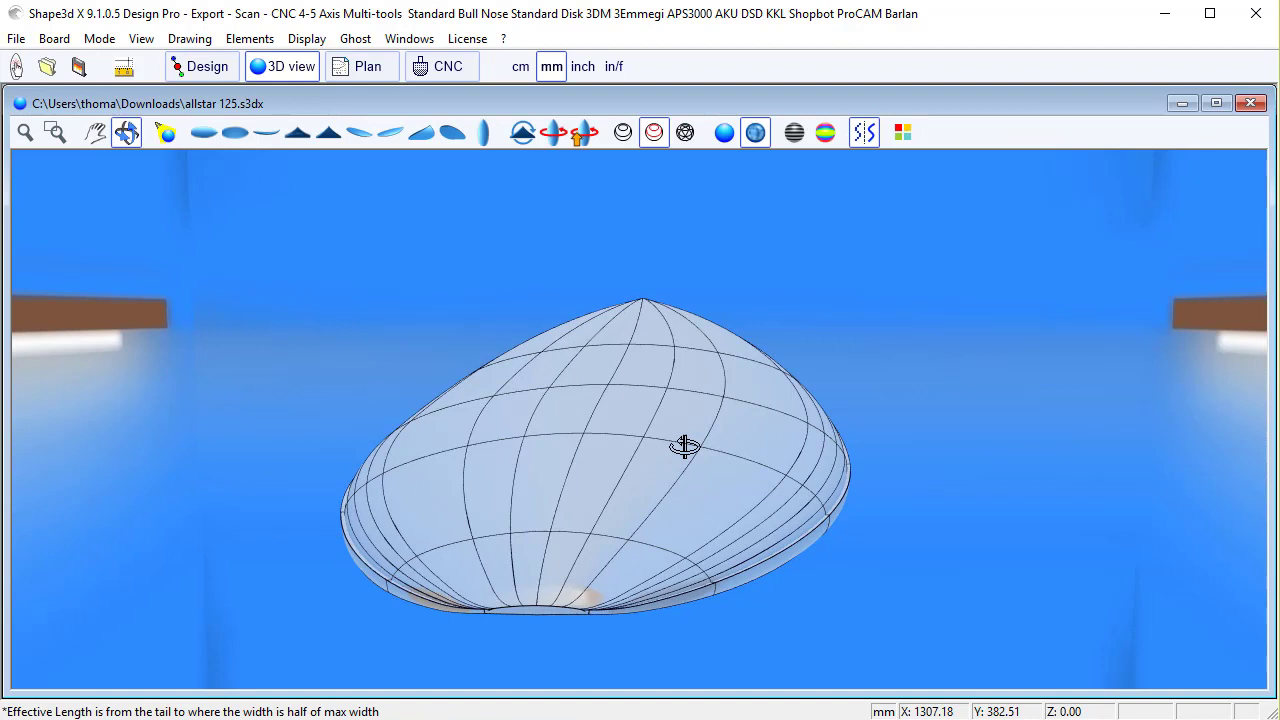
pyautogui.moveTo(684, 446); pyautogui.dragTo(694, 280)
pyautogui.click(654, 132)
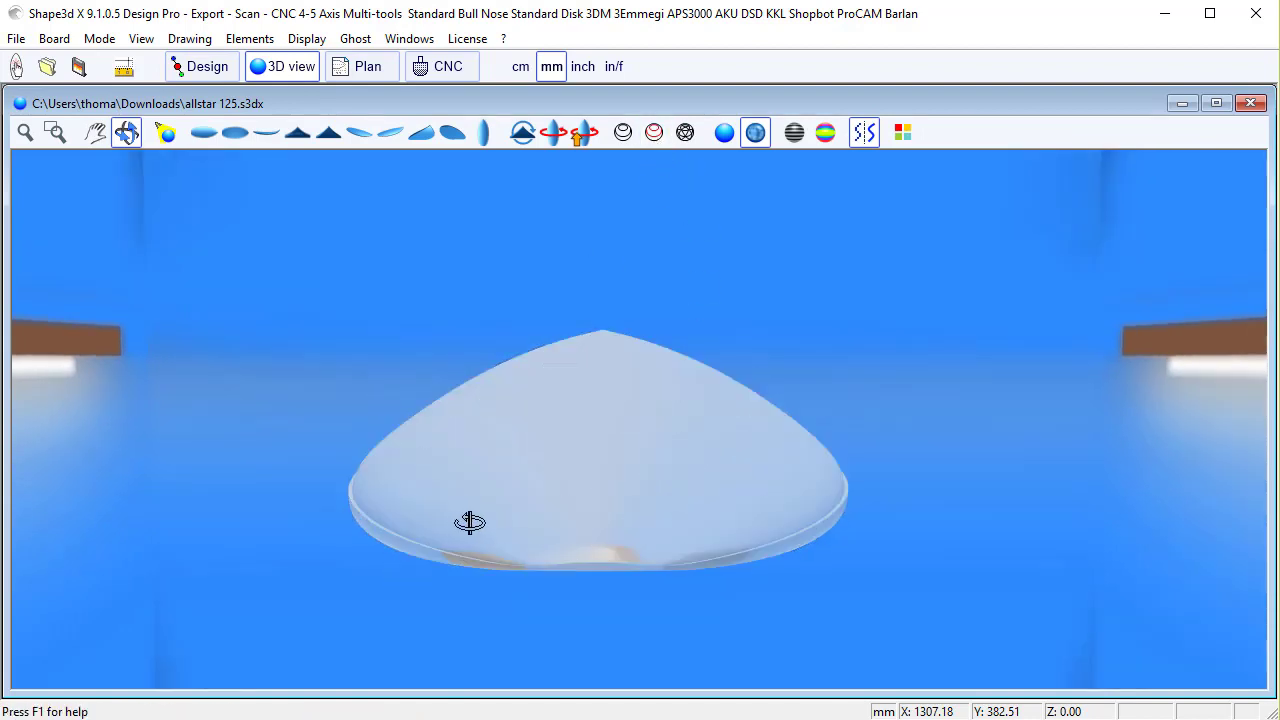
pyautogui.moveTo(504, 527); pyautogui.dragTo(409, 429)
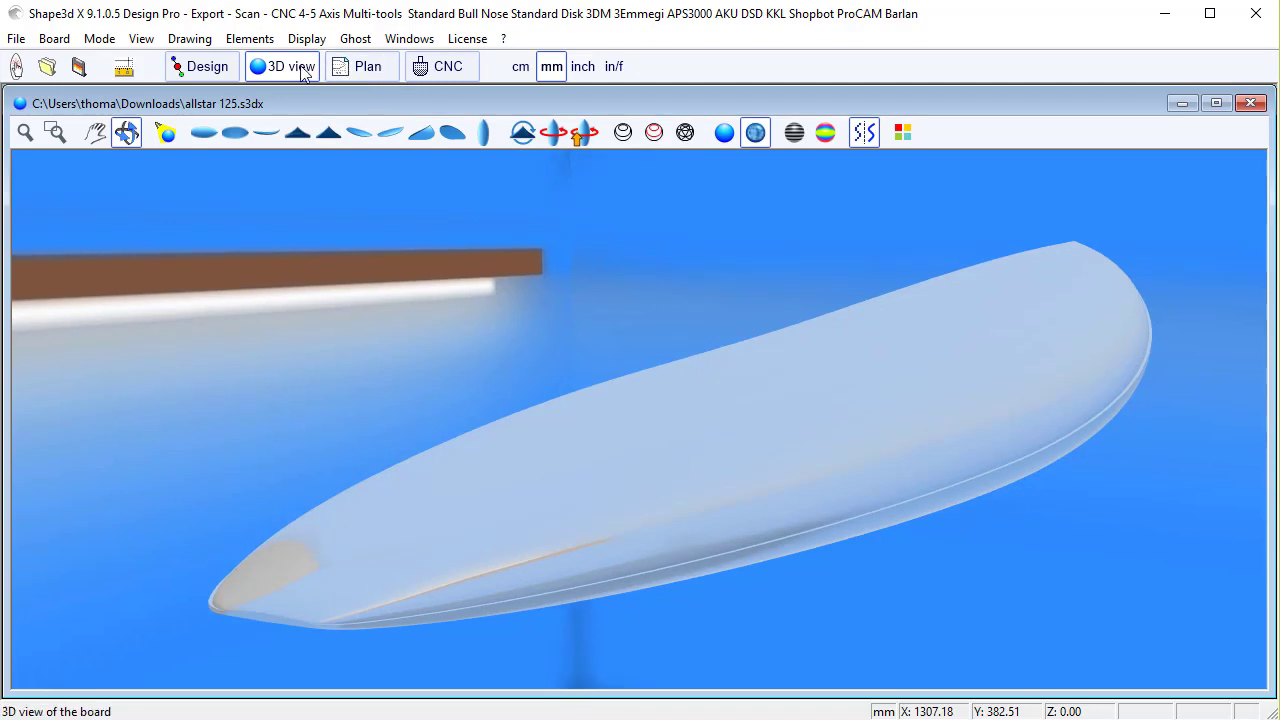
# - In the 2D views, move the slice to the max-width line and enlarge the top view
pyautogui.click(207, 68)
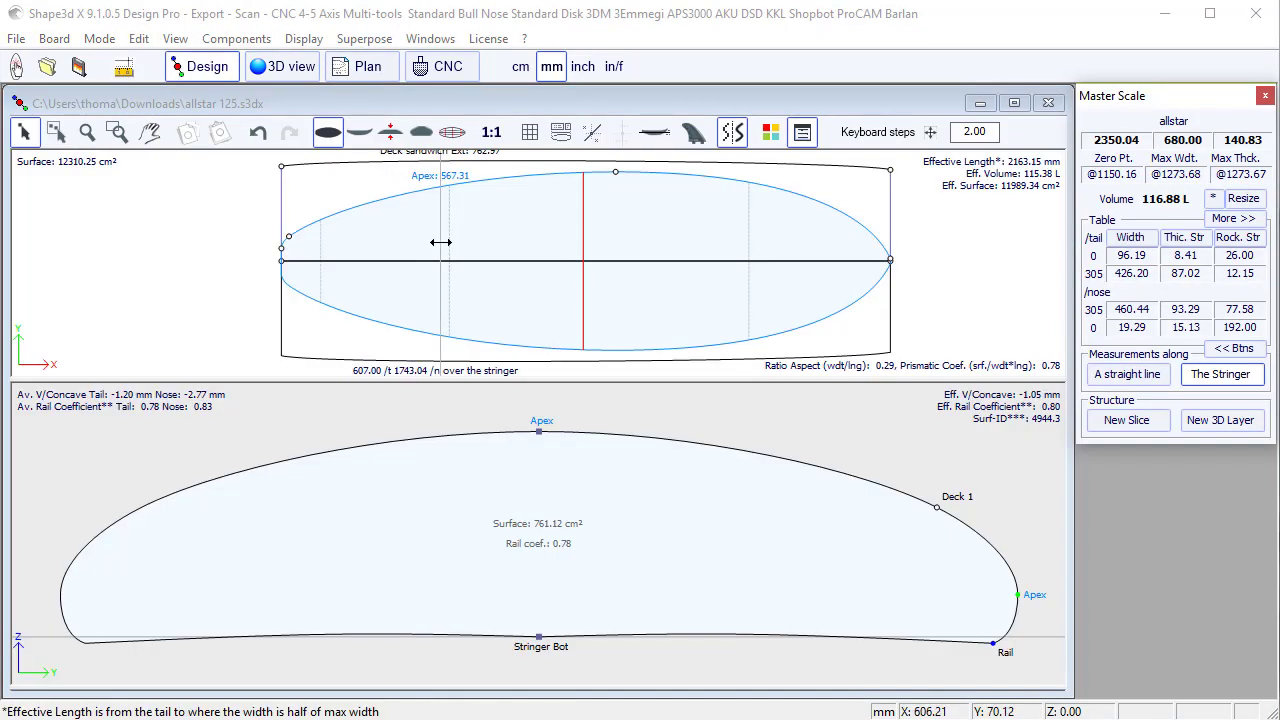
pyautogui.moveTo(441, 242); pyautogui.dragTo(583, 290)
pyautogui.moveTo(590, 381); pyautogui.dragTo(596, 456)
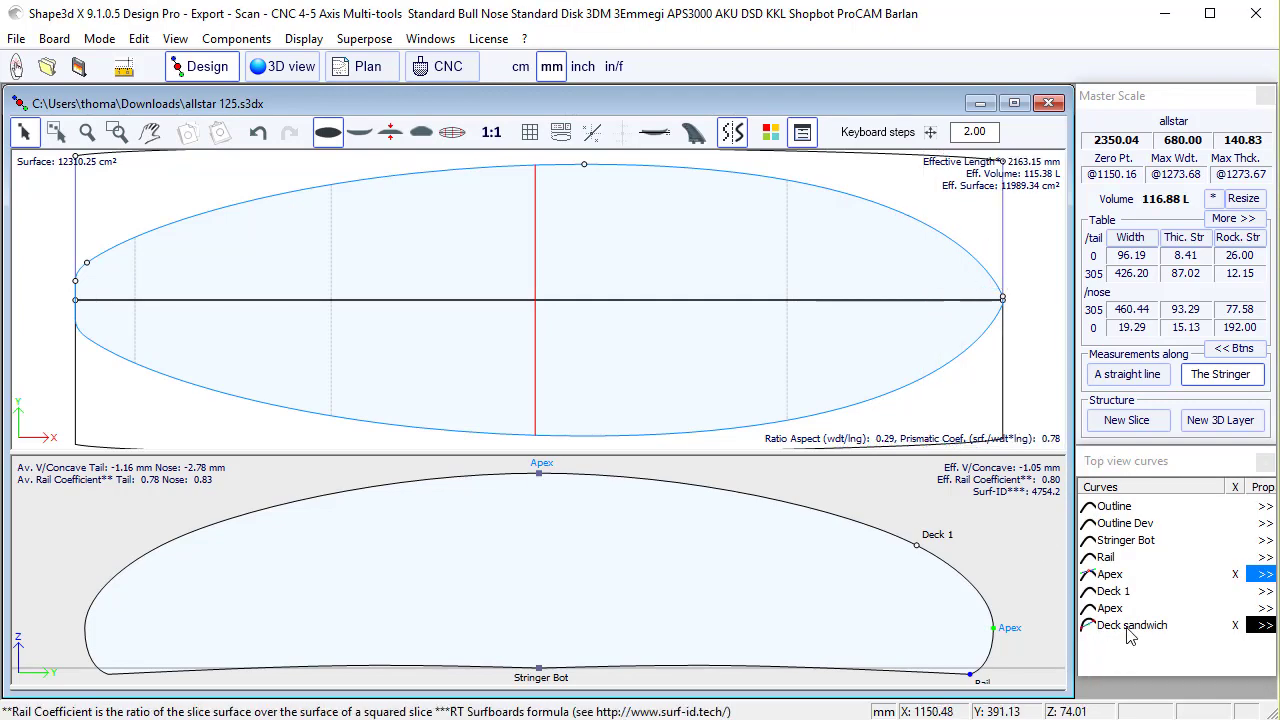
# - Turn on Extend rail in the Deck sandwich layer properties
pyautogui.click(1127, 630)
pyautogui.click(1265, 626)
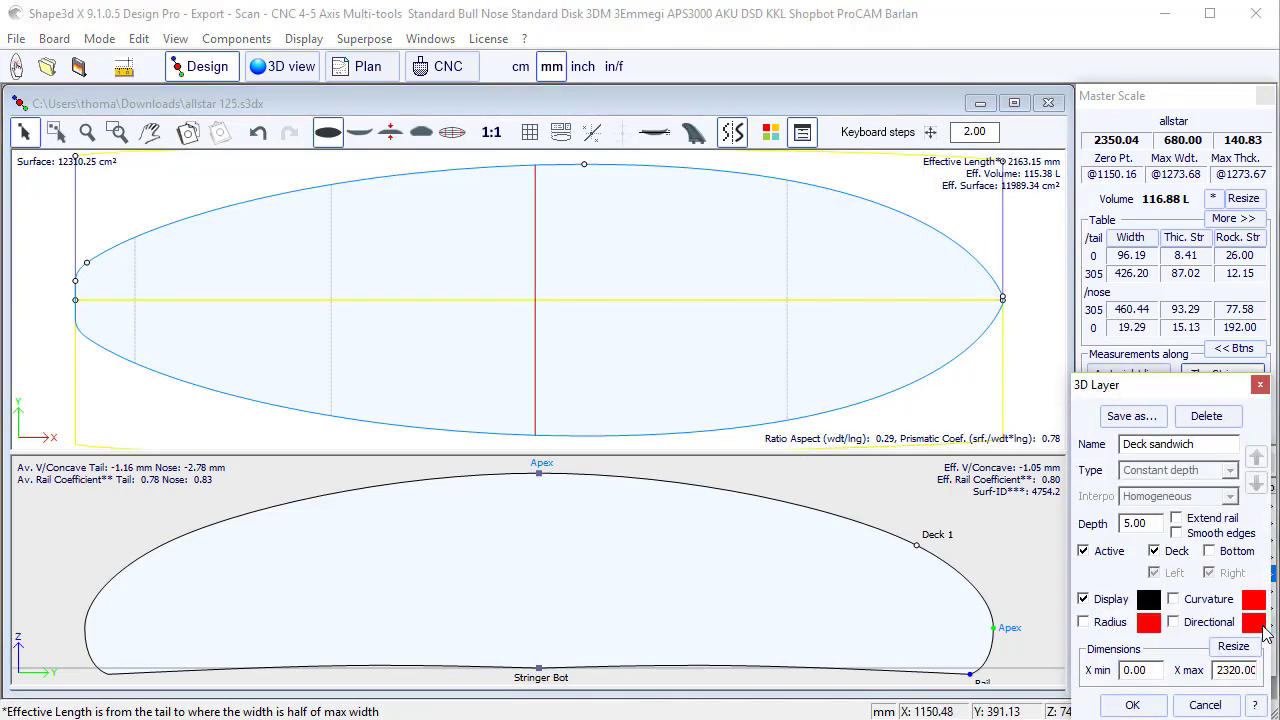
pyautogui.click(1200, 520)
pyautogui.click(1145, 706)
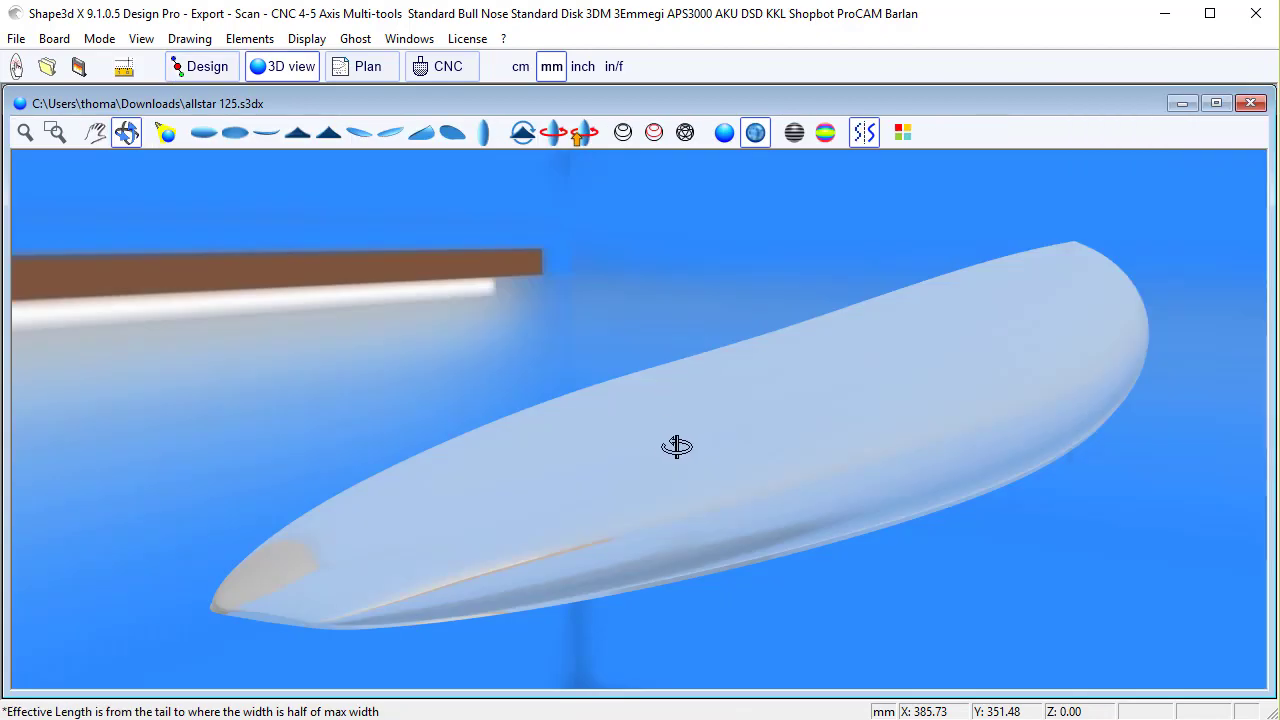
# - After checking the board in 3D, enable Smooth edges on the Deck sandwich layer
pyautogui.moveTo(674, 446); pyautogui.dragTo(790, 415)
pyautogui.click(195, 68)
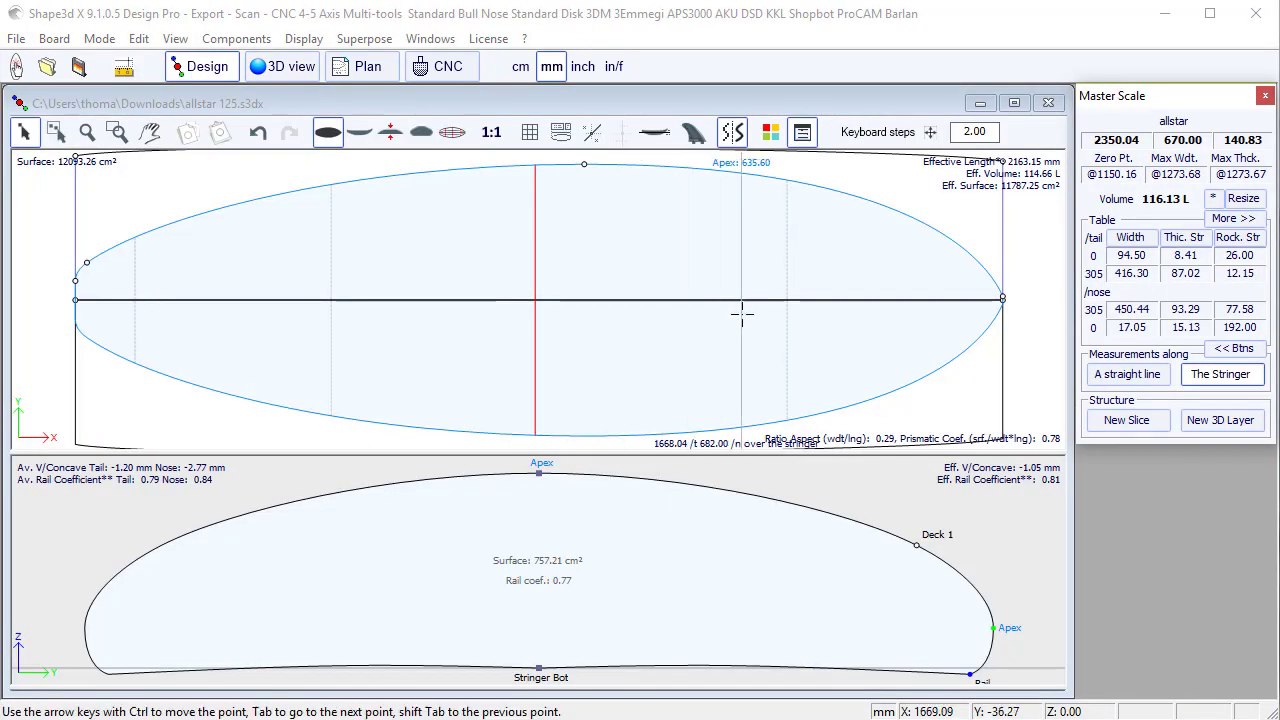
pyautogui.click(1262, 627)
pyautogui.click(1263, 627)
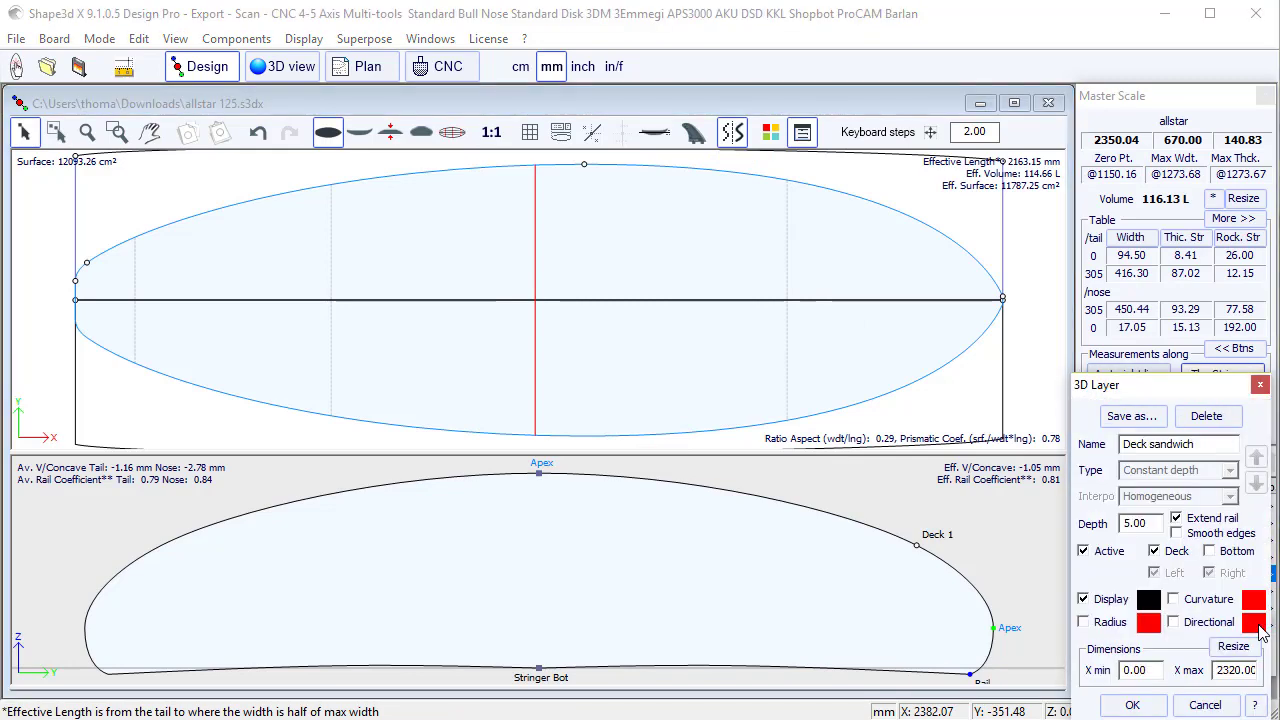
pyautogui.click(1200, 535)
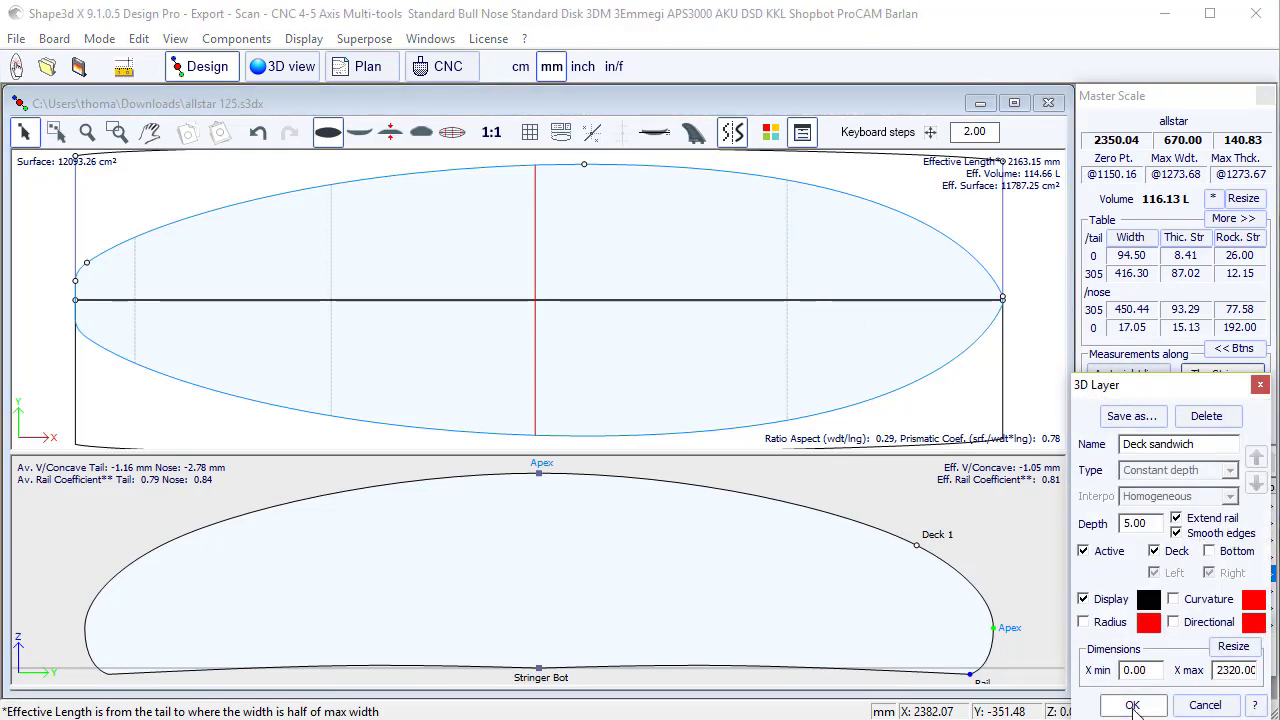
pyautogui.click(1132, 706)
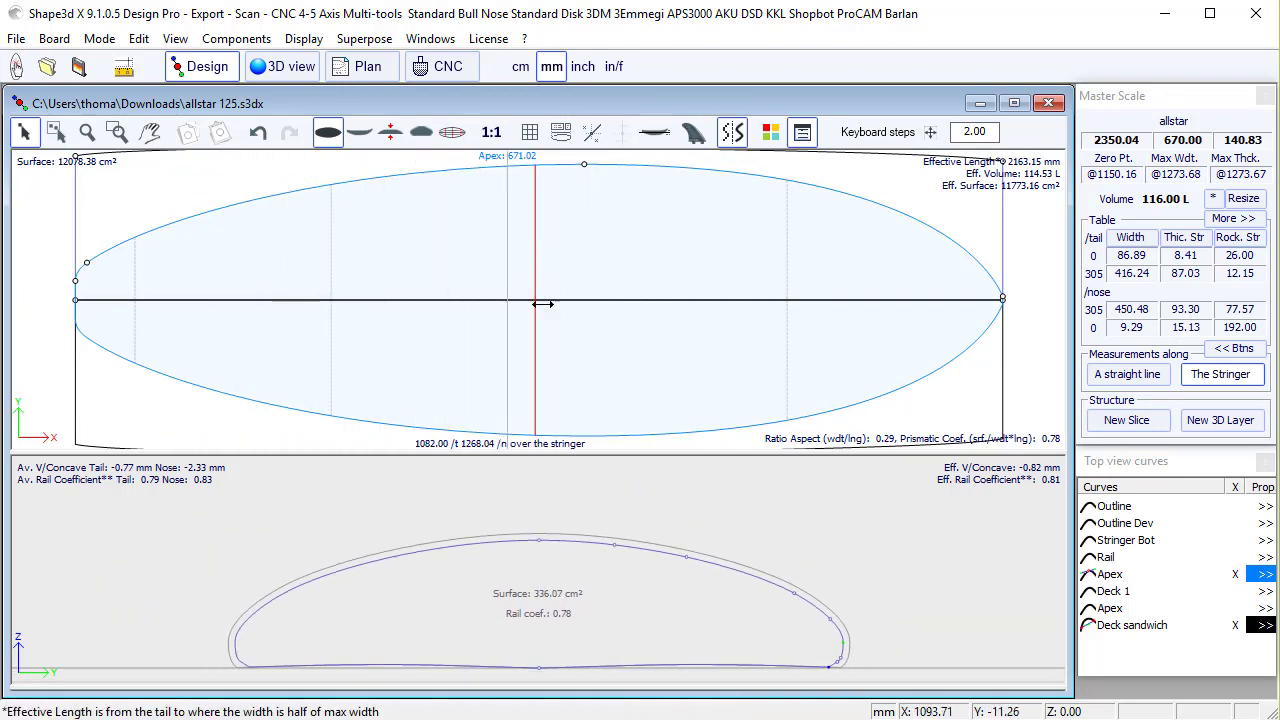
pyautogui.click(274, 76)
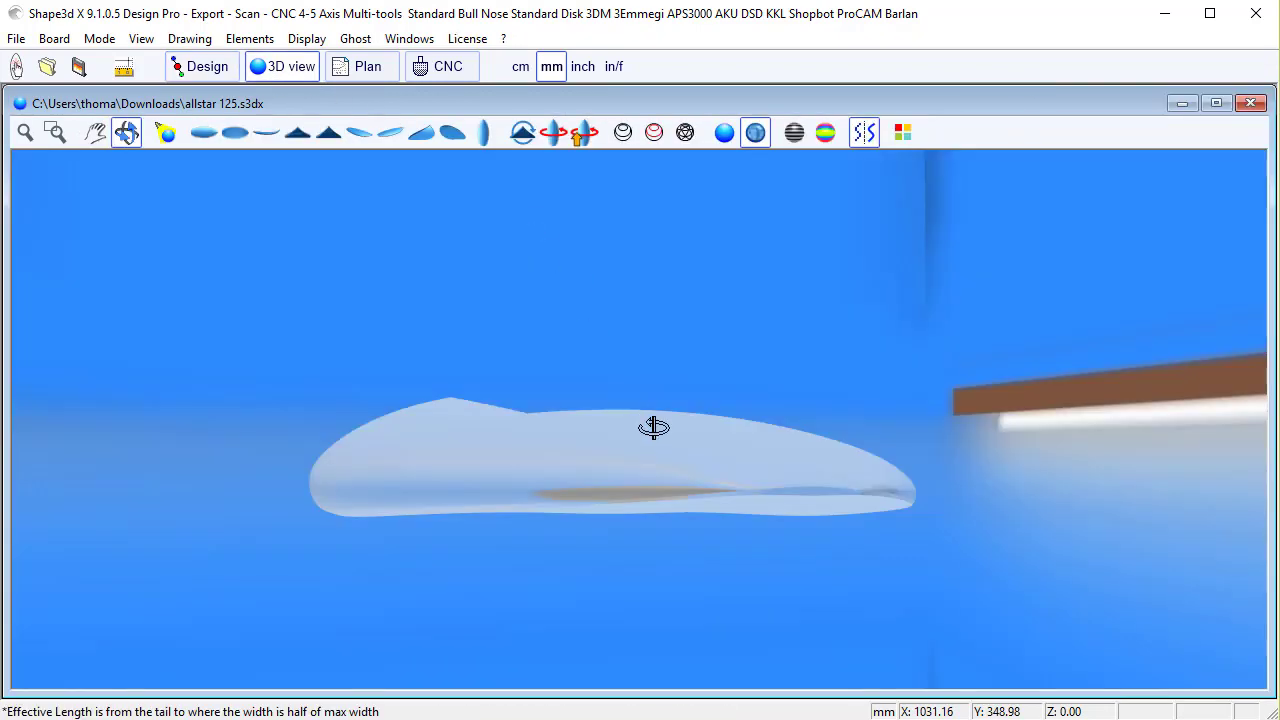
pyautogui.moveTo(651, 426)
pyautogui.mouseDown()
pyautogui.moveTo(652, 391)
pyautogui.moveTo(549, 417)
pyautogui.moveTo(630, 424)
pyautogui.mouseUp()
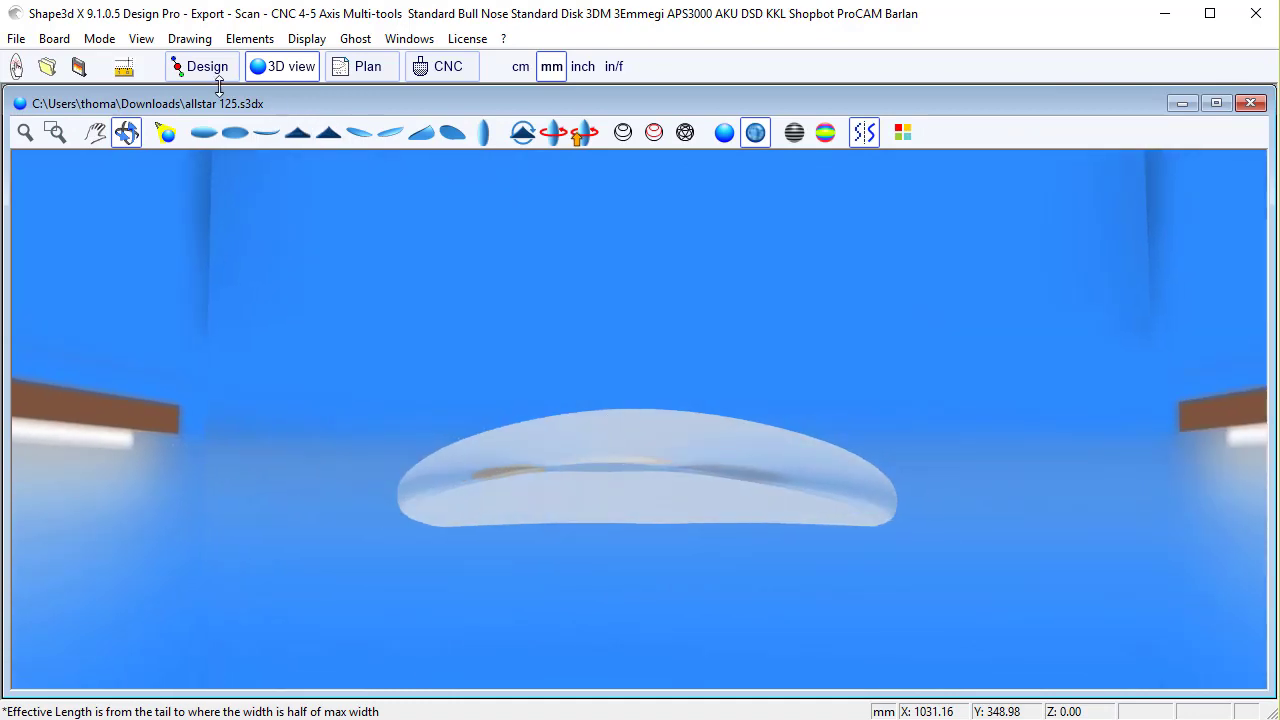
pyautogui.click(220, 70)
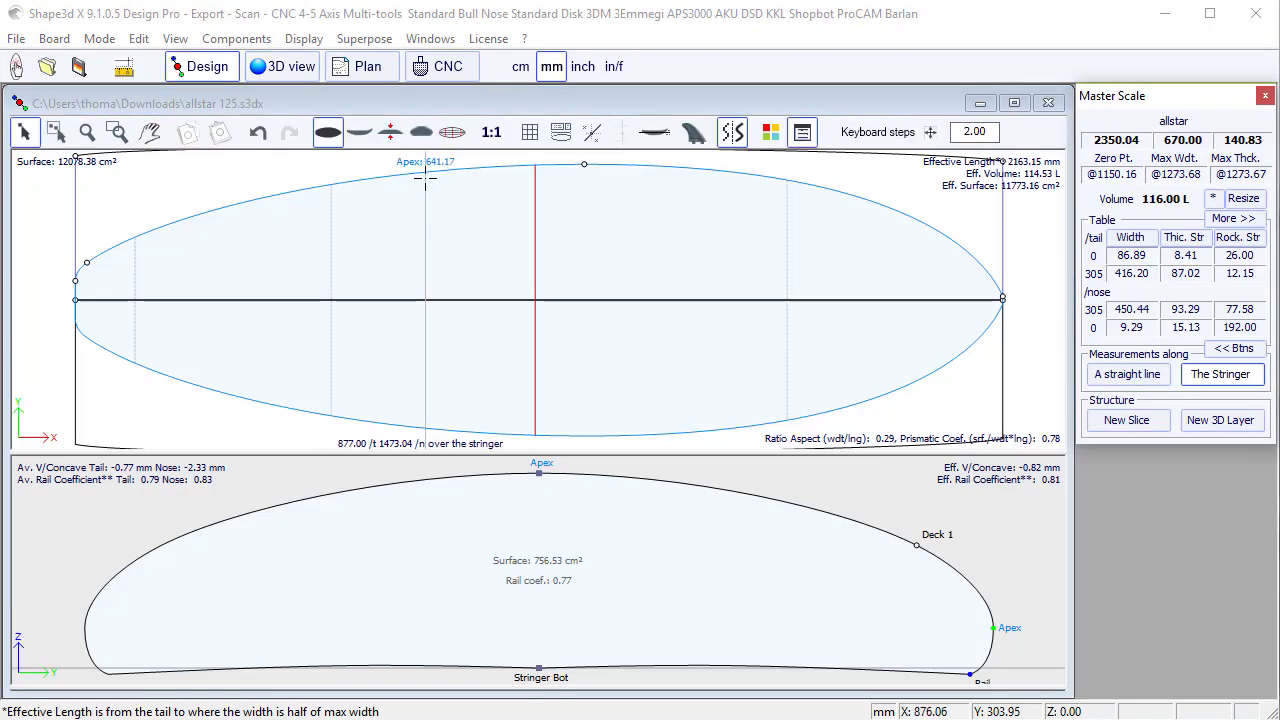
pyautogui.click(627, 222)
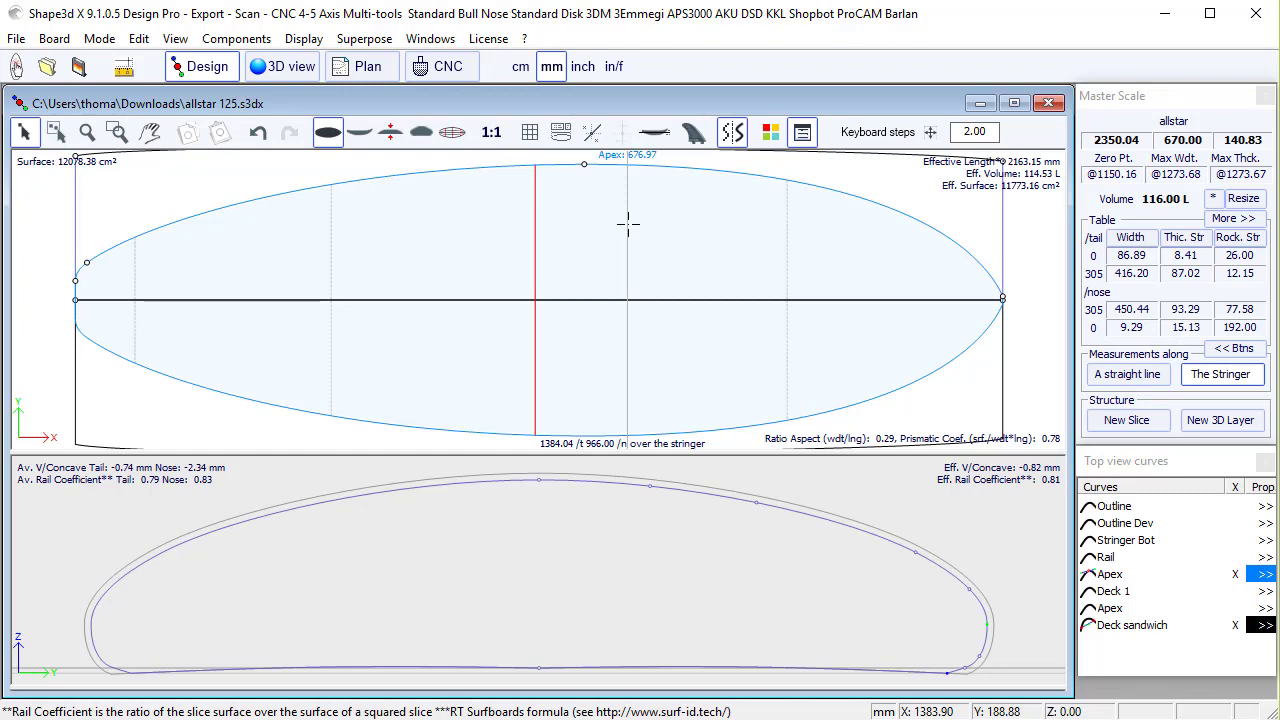
# - Move the Deck sandwich tail and nose points to the centreline and bend the tail tangent to follow the outline
pyautogui.scroll(-1, 590, 389)
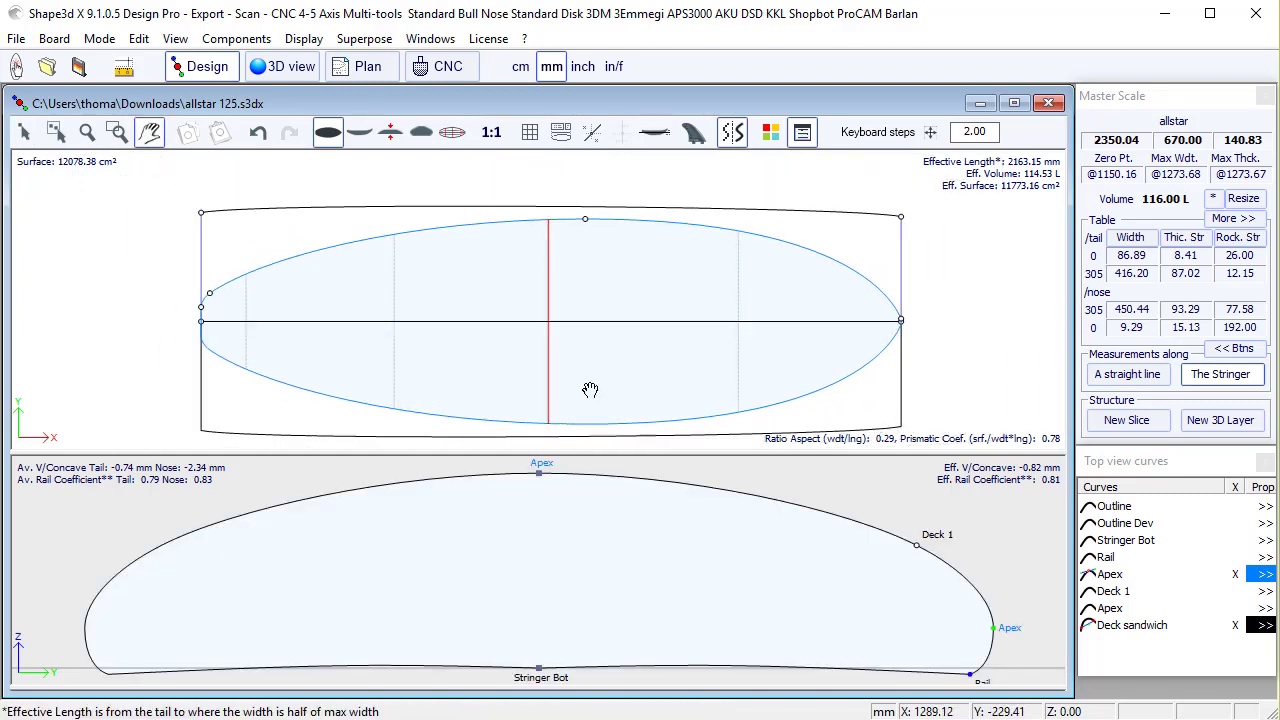
pyautogui.click(199, 208)
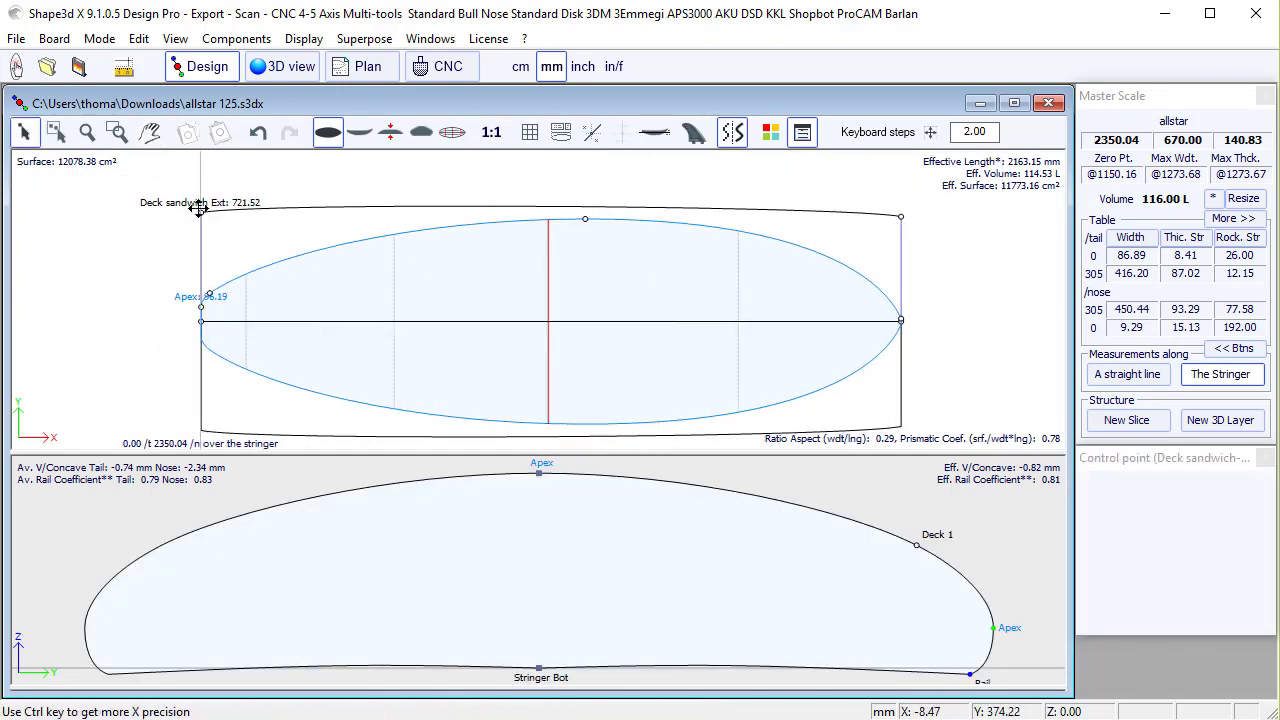
pyautogui.moveTo(199, 208); pyautogui.dragTo(181, 314)
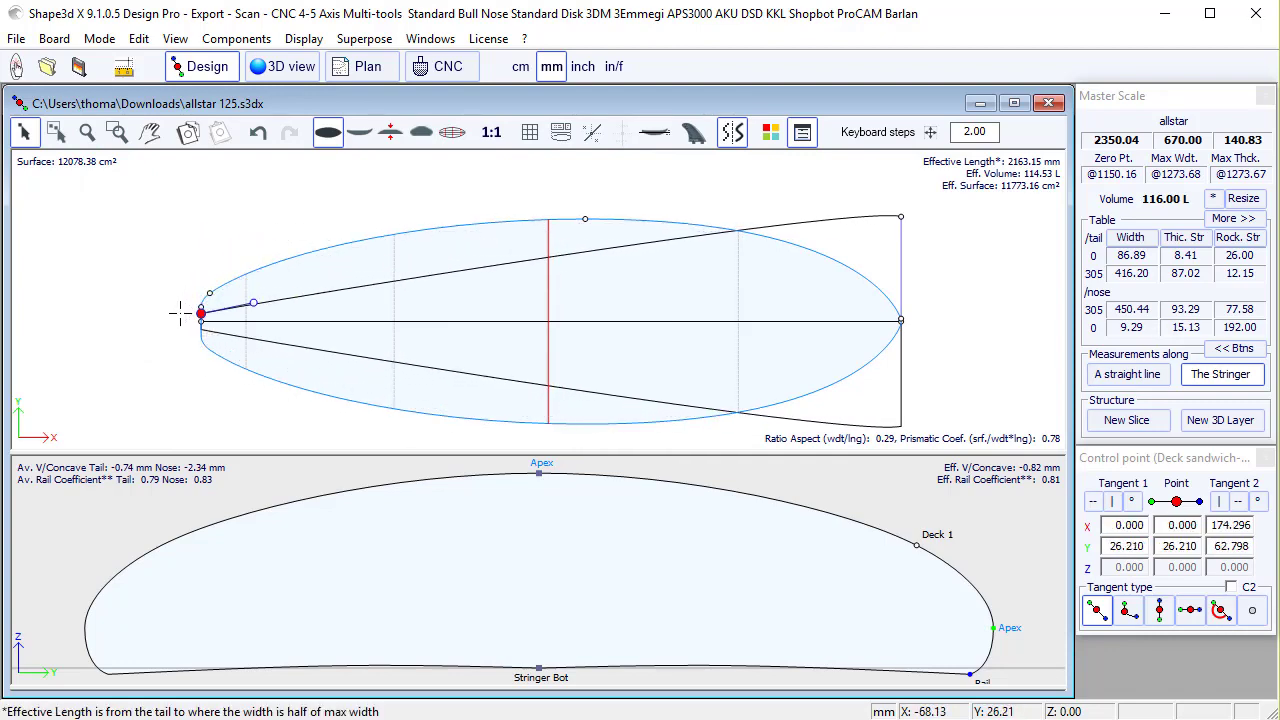
pyautogui.moveTo(900, 216); pyautogui.dragTo(766, 146)
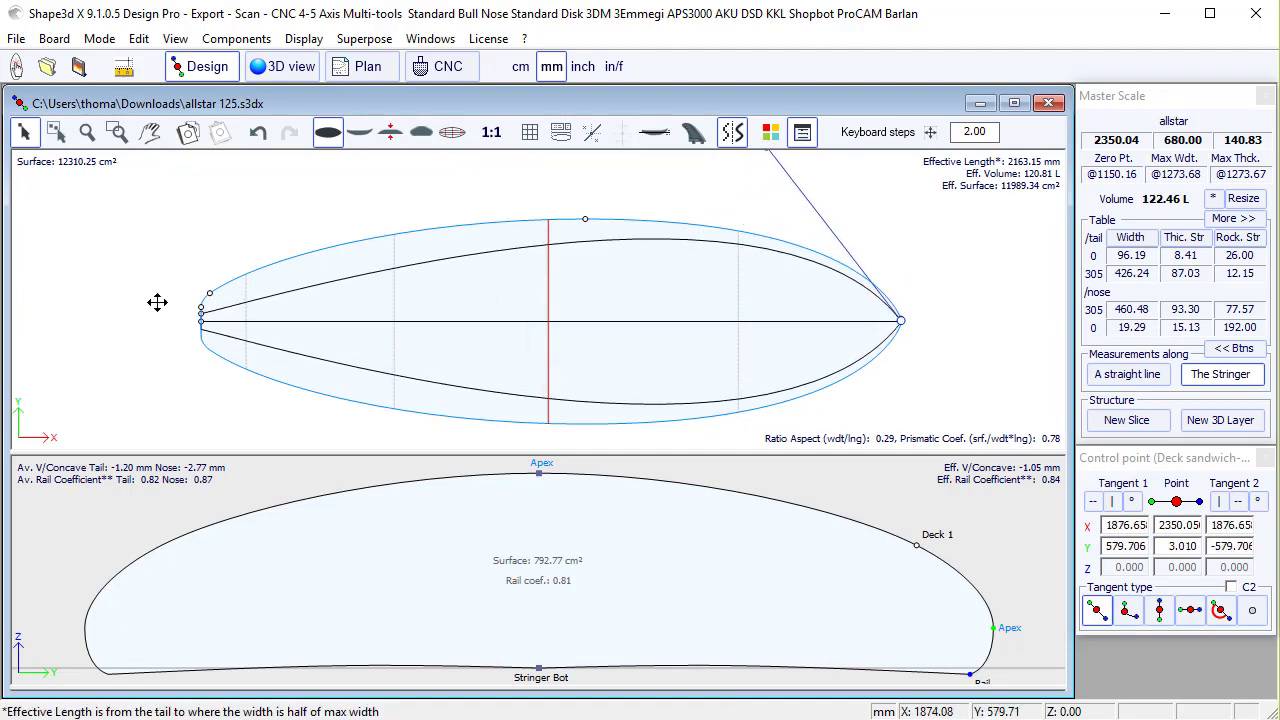
pyautogui.click(243, 300)
pyautogui.moveTo(209, 293)
pyautogui.mouseDown()
pyautogui.moveTo(223, 251)
pyautogui.moveTo(210, 290)
pyautogui.mouseUp()
pyautogui.click(617, 266)
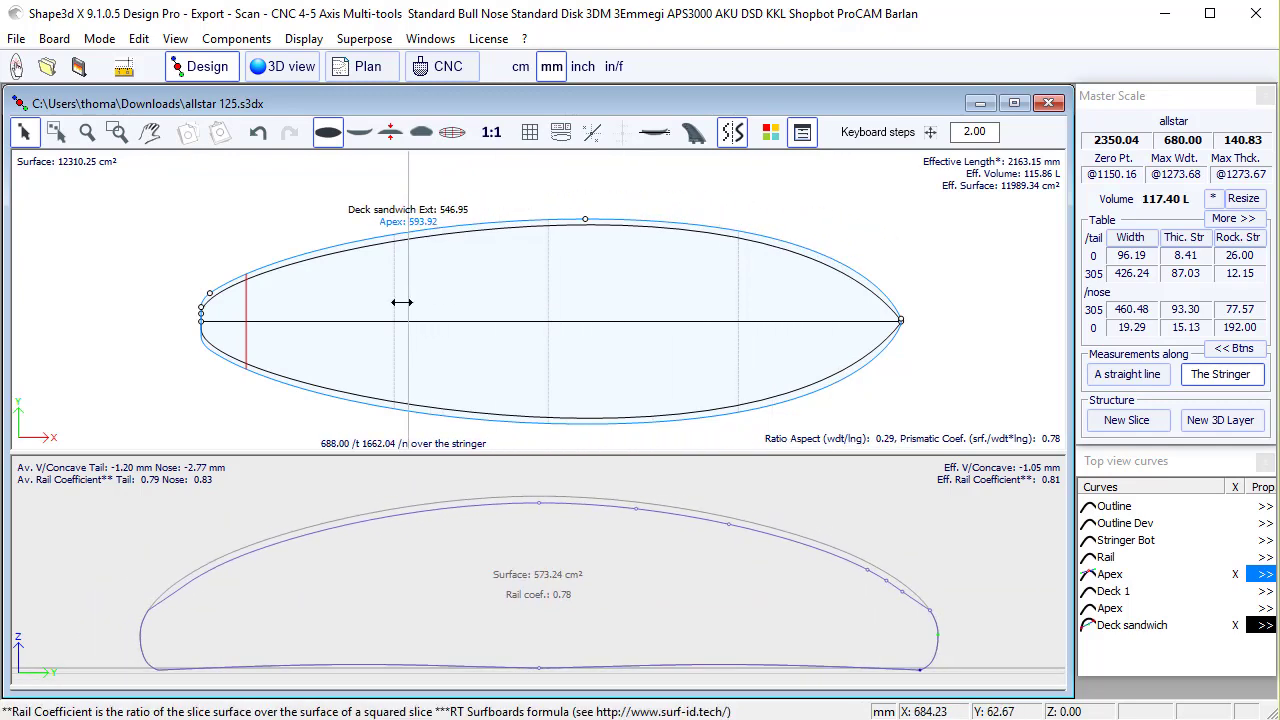
pyautogui.click(285, 75)
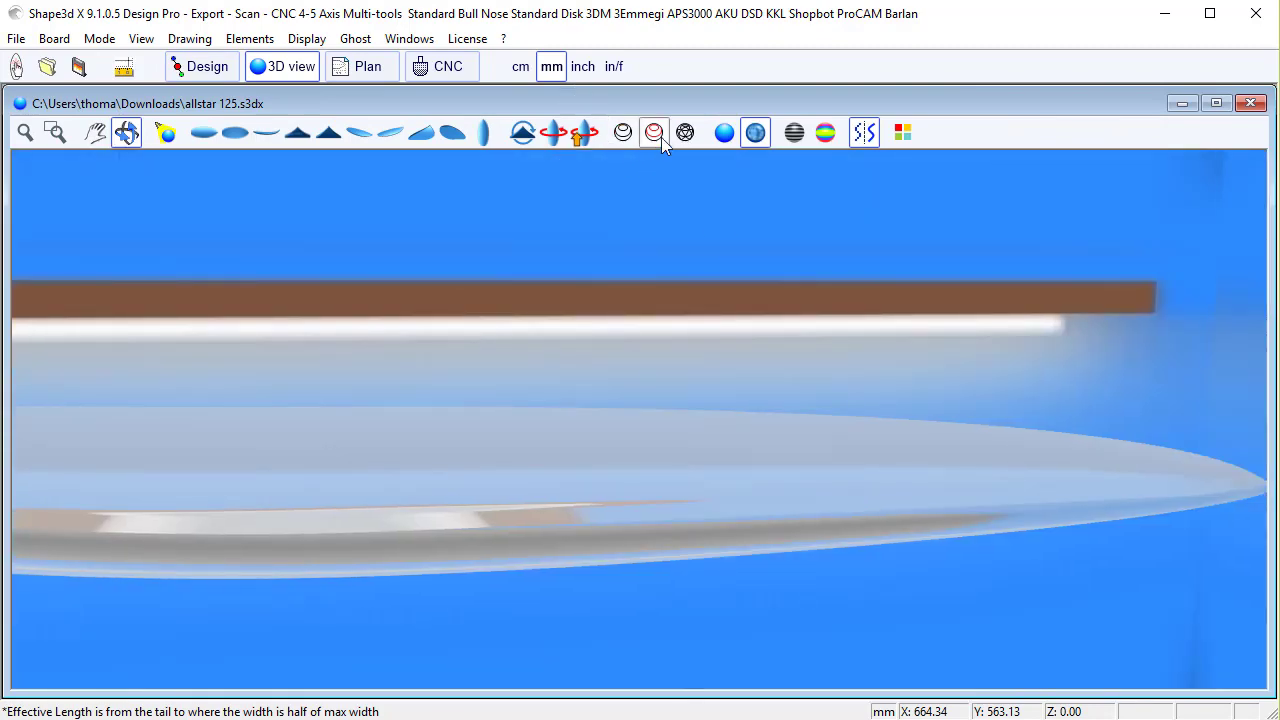
pyautogui.click(654, 132)
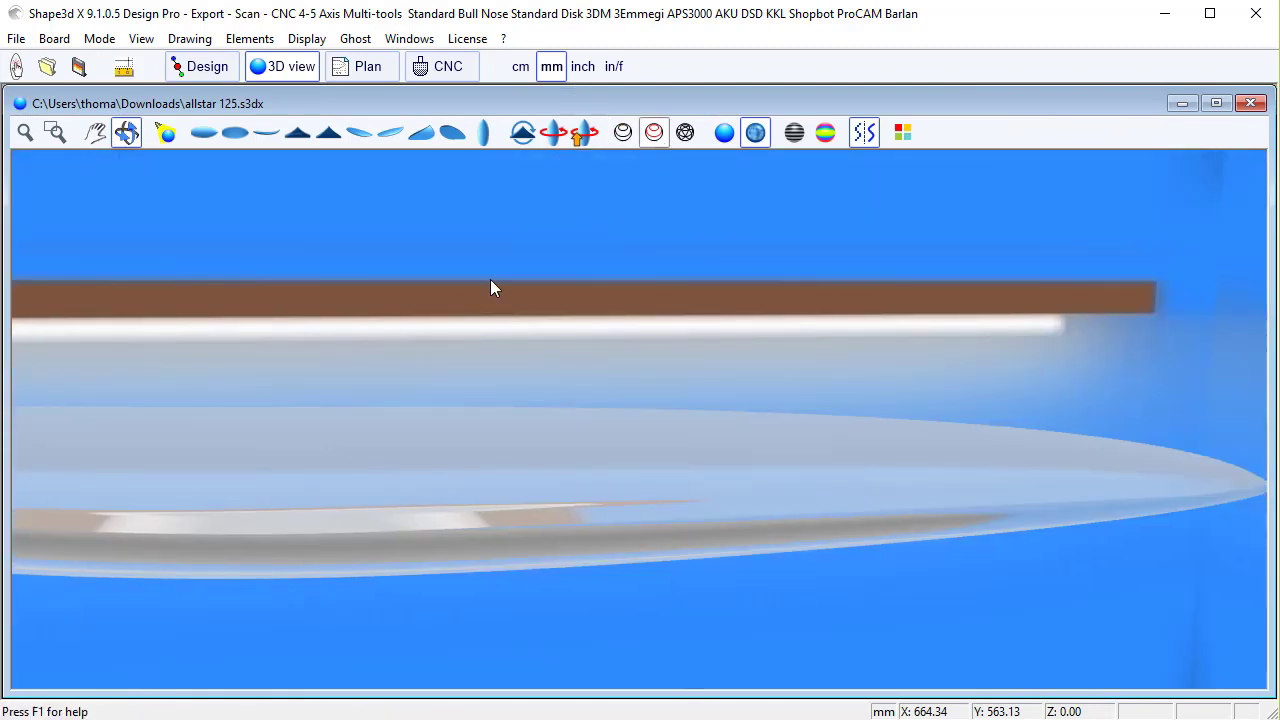
pyautogui.moveTo(471, 377); pyautogui.dragTo(746, 174)
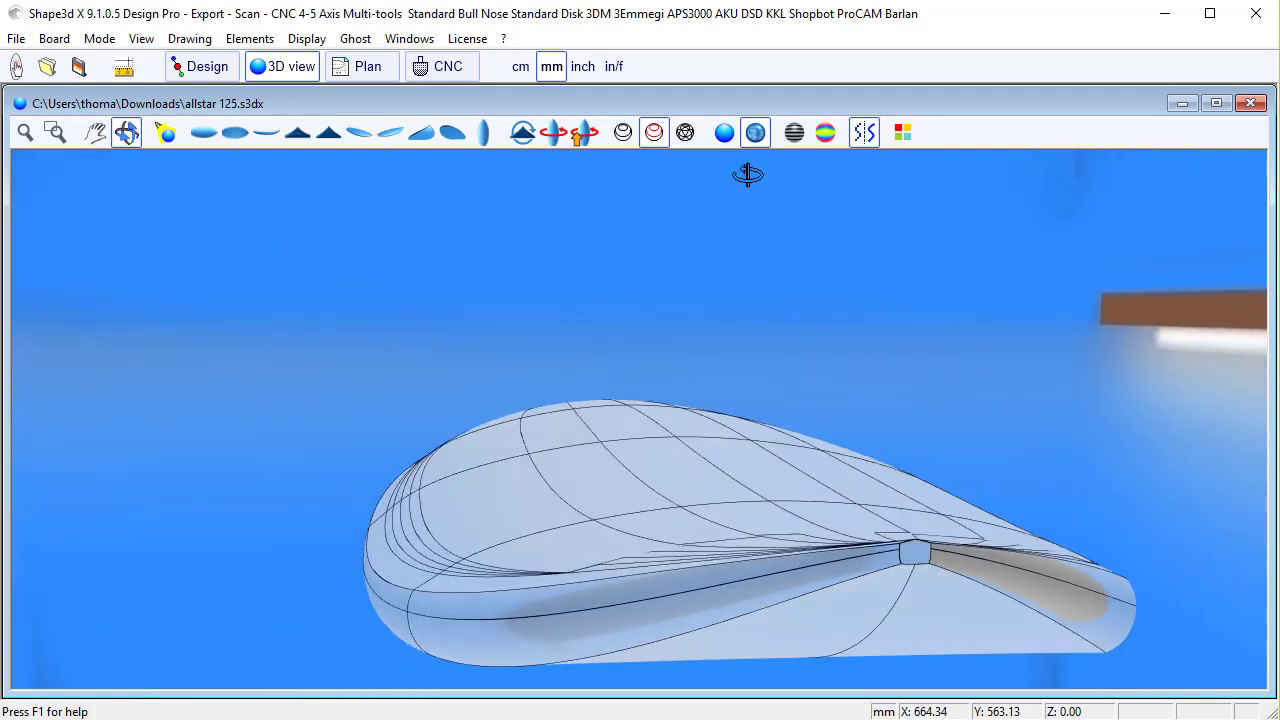
pyautogui.click(654, 132)
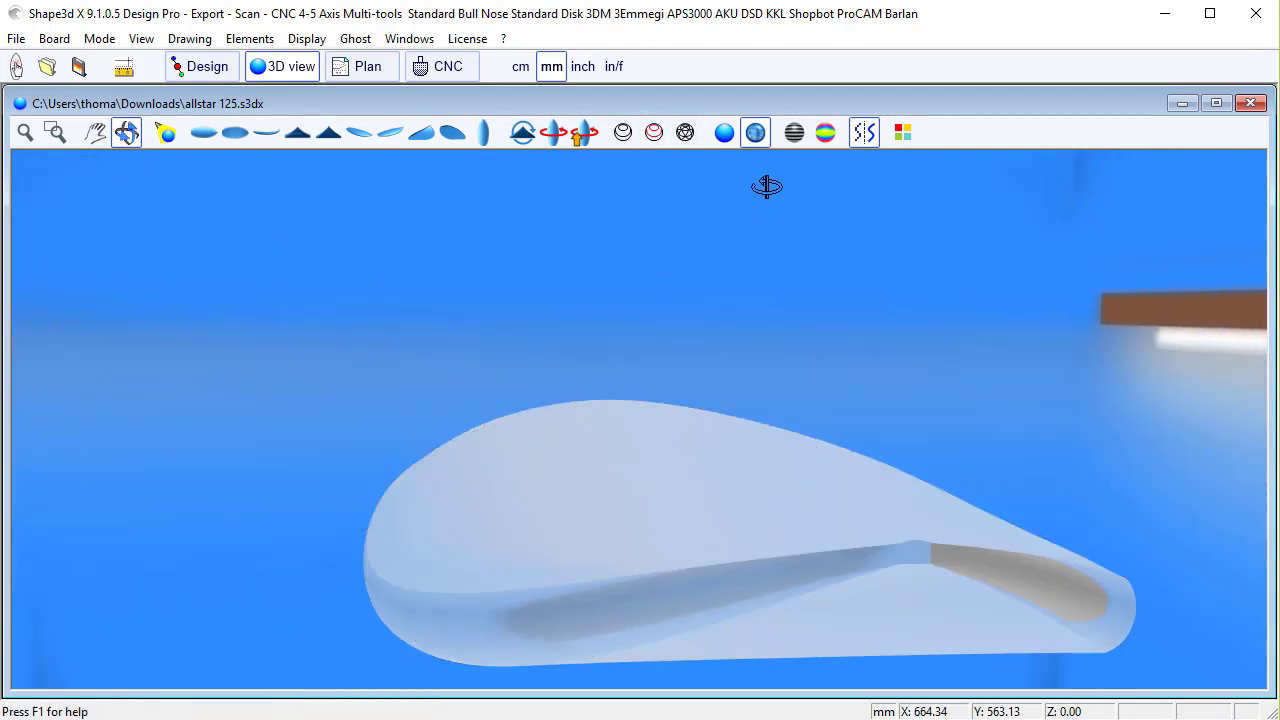
pyautogui.click(724, 132)
pyautogui.moveTo(602, 383); pyautogui.dragTo(725, 180)
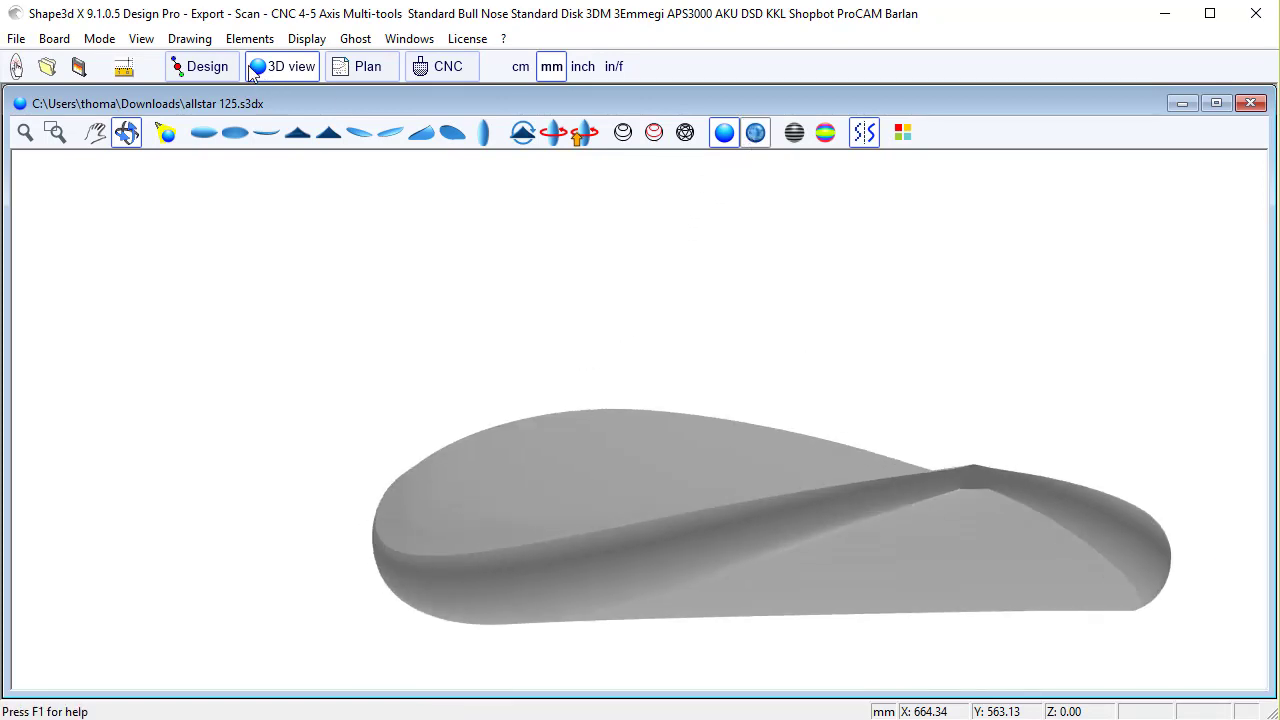
pyautogui.click(205, 66)
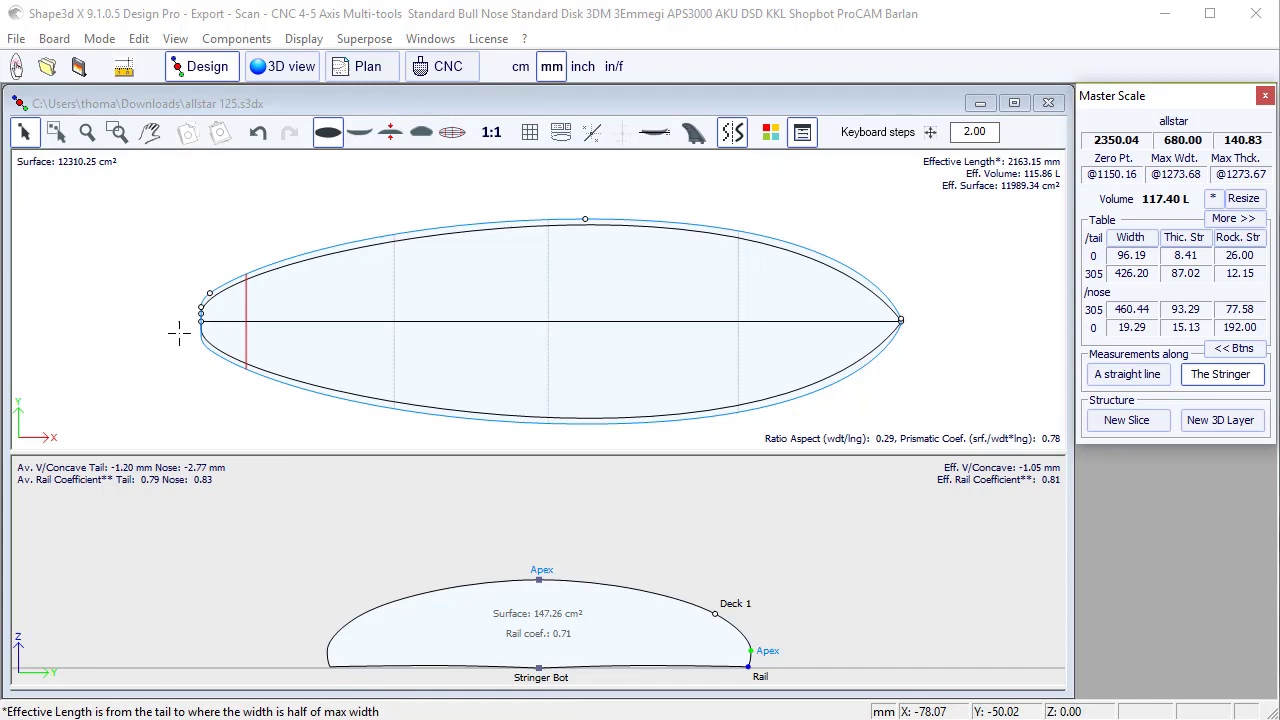
# - Pull the Deck sandwich tail and nose control points out beyond the board outline
pyautogui.moveTo(200, 313); pyautogui.dragTo(168, 278)
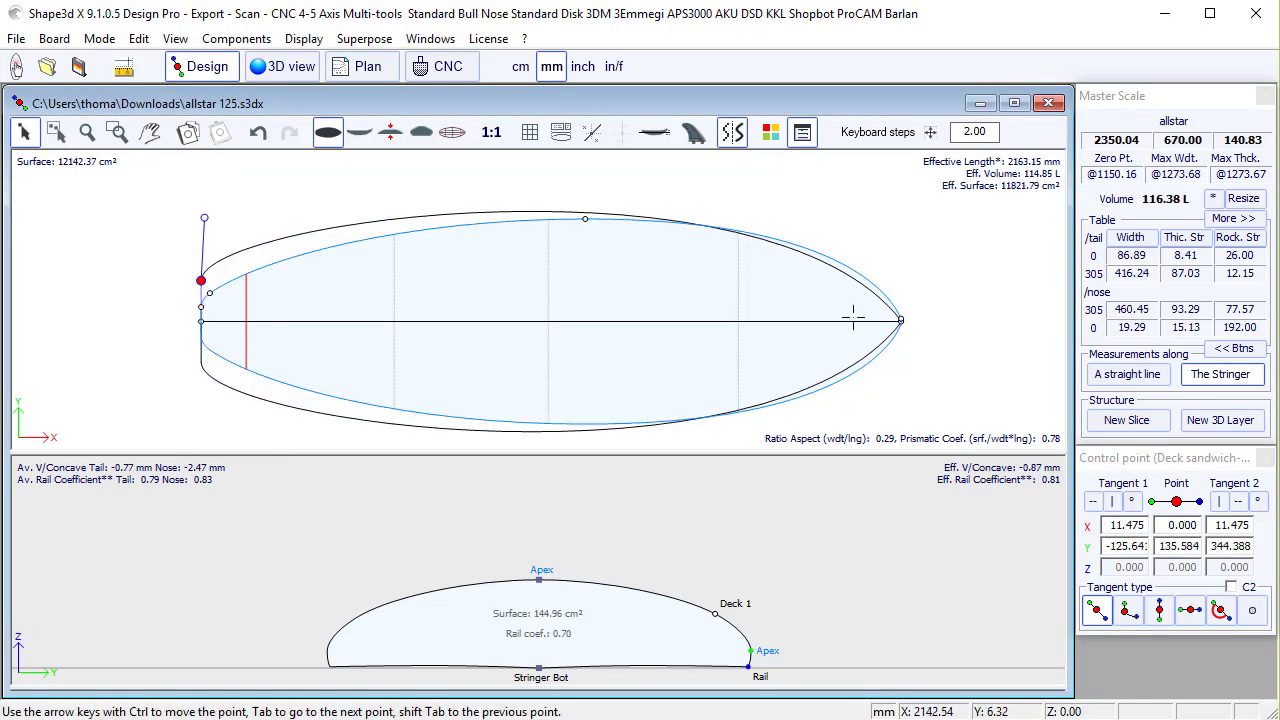
pyautogui.moveTo(903, 319); pyautogui.dragTo(946, 291)
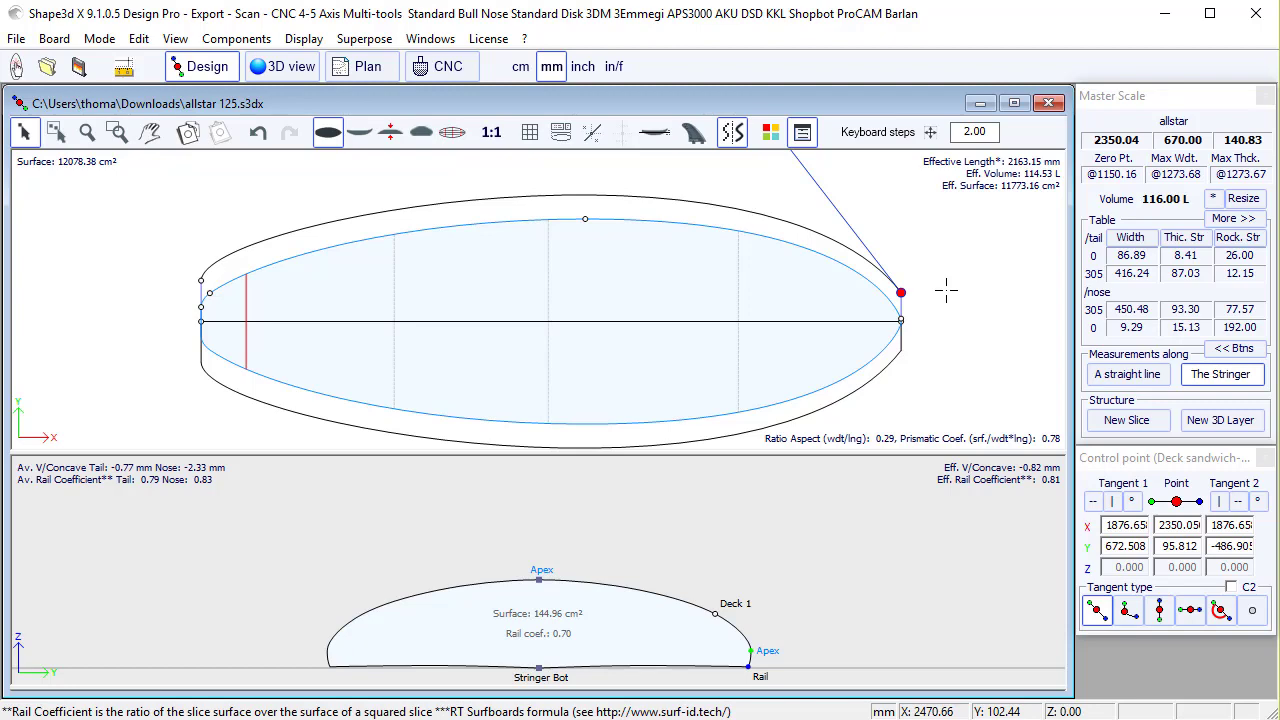
pyautogui.click(946, 291)
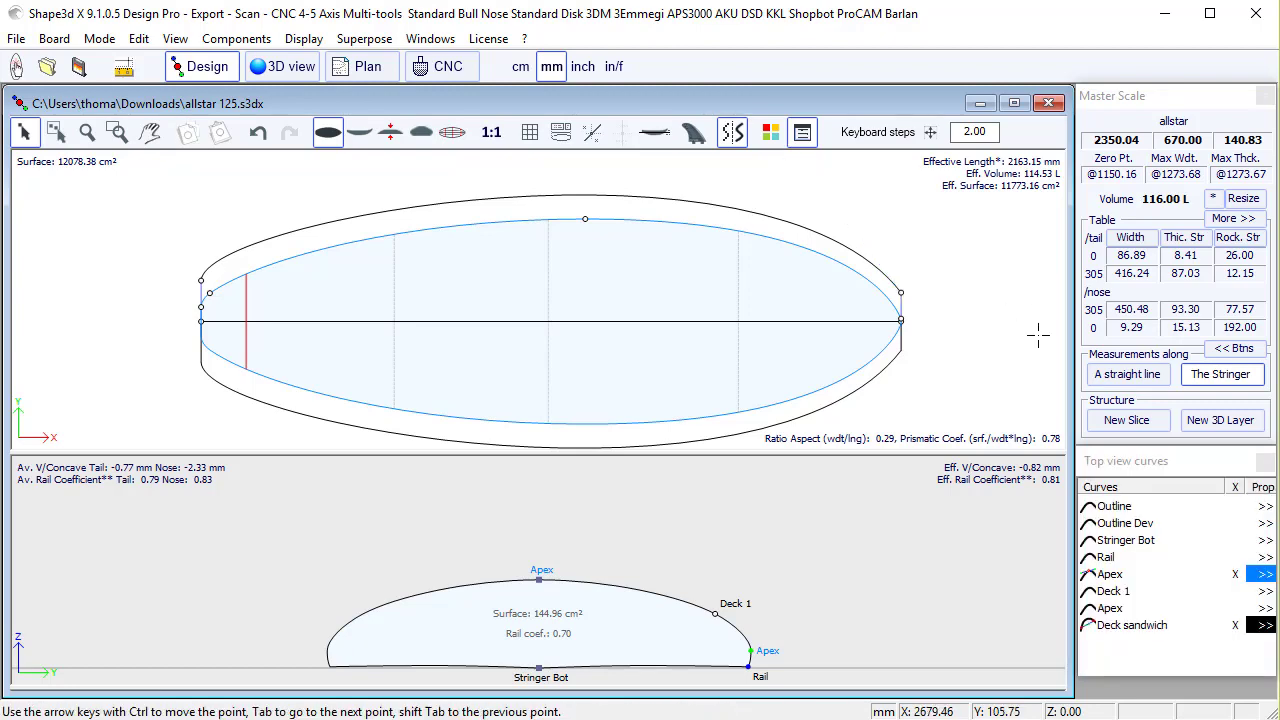
# - Add a Constant depth bottom layer 'Bot sandwich', depth 3, X min cleared, X max 2508
pyautogui.click(1222, 421)
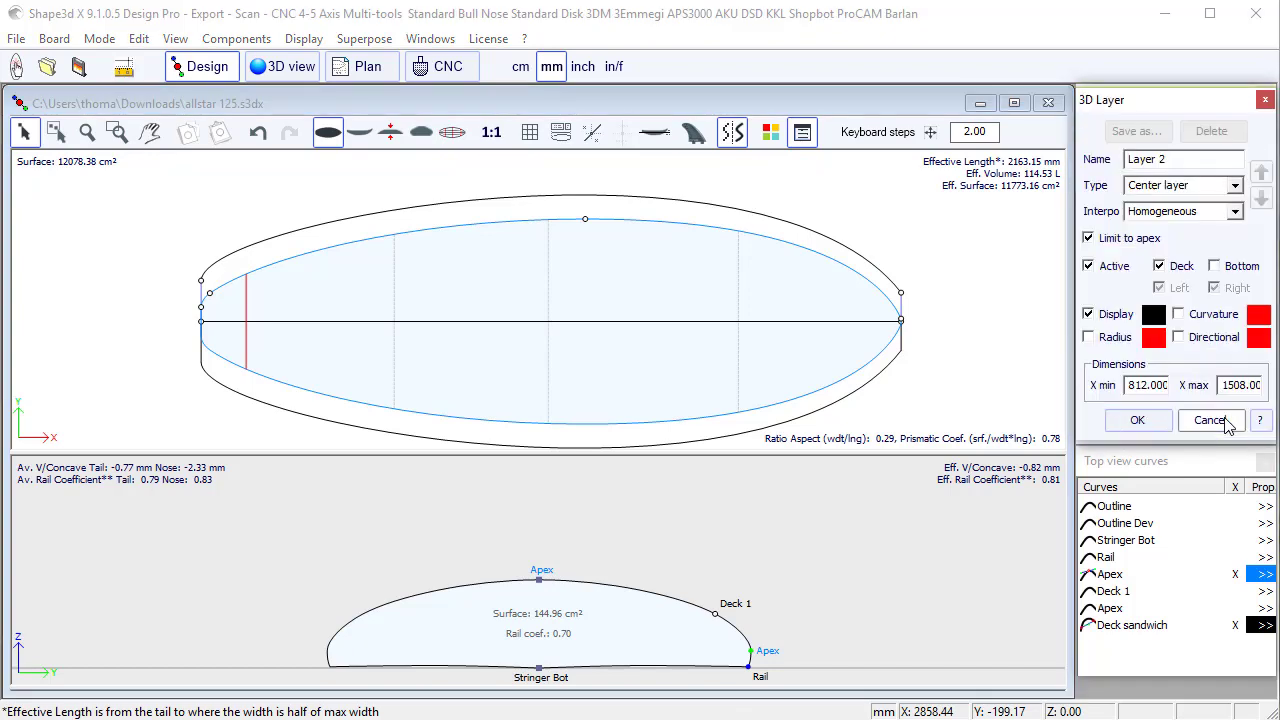
pyautogui.click(1235, 187)
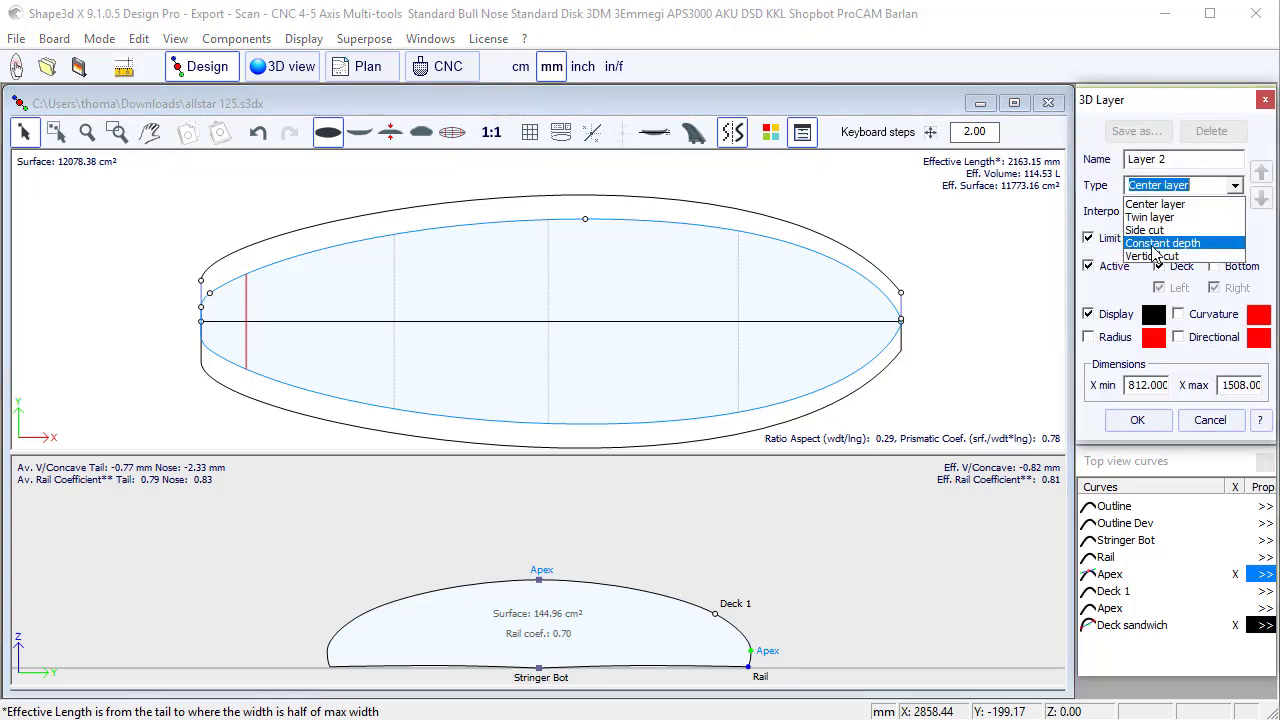
pyautogui.click(1157, 244)
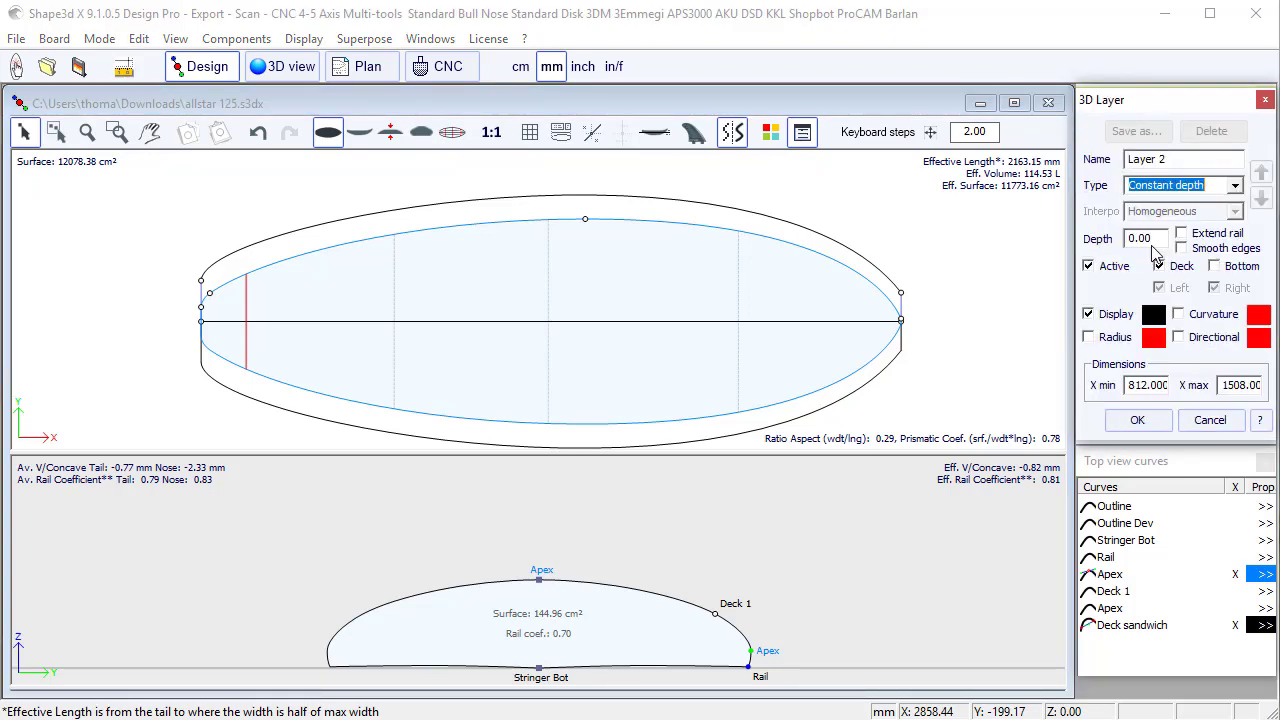
pyautogui.click(1184, 158)
pyautogui.write('Bot sandwich')
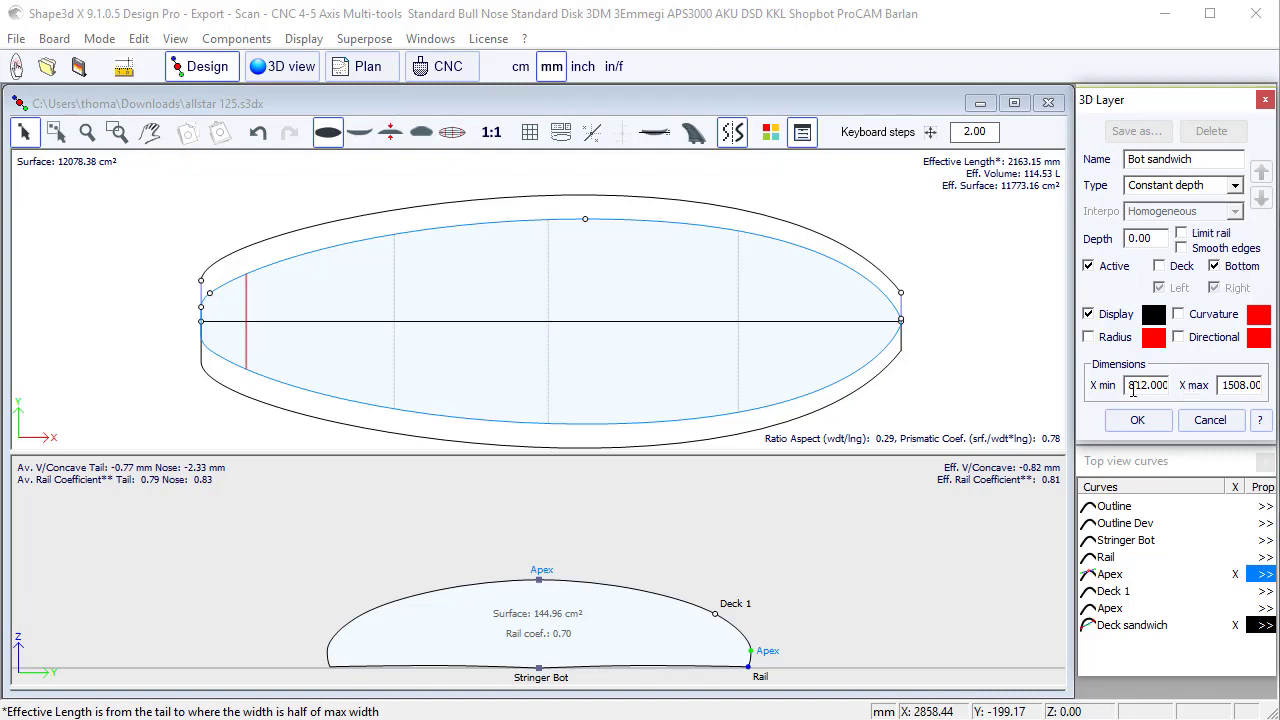
pyautogui.moveTo(1128, 387); pyautogui.dragTo(1185, 387)
pyautogui.press('BackSpace')
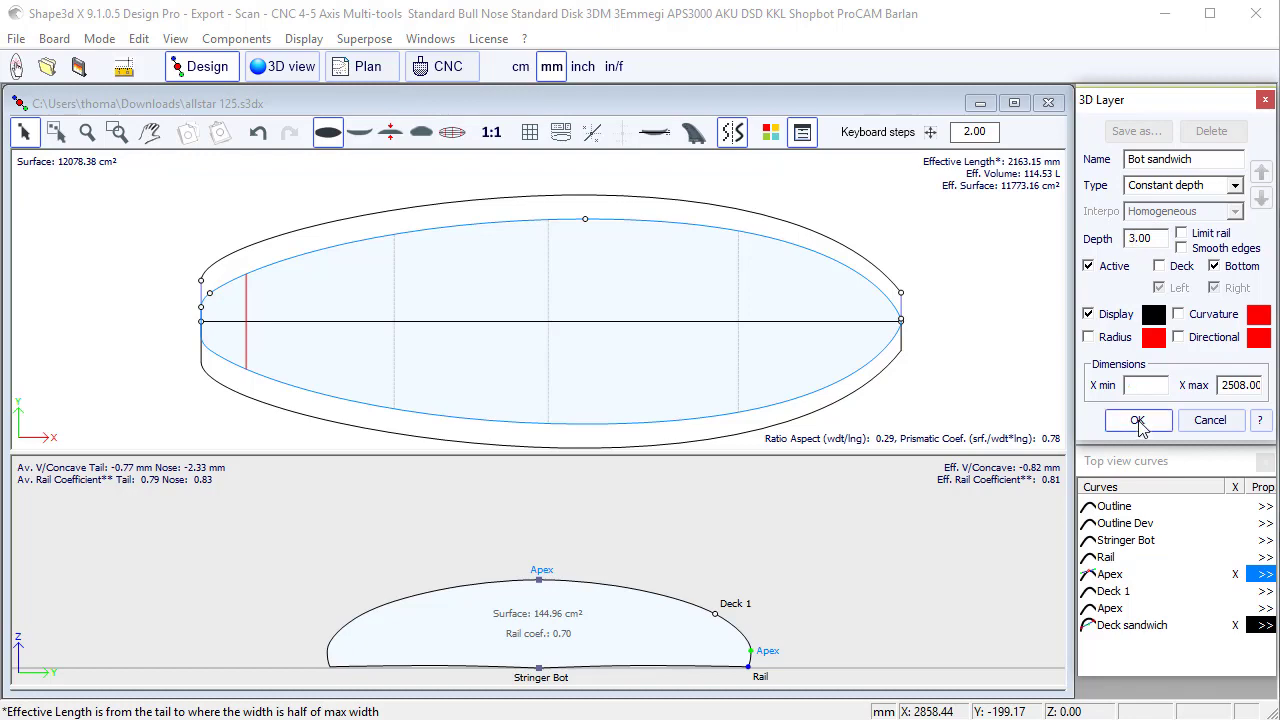
pyautogui.click(1138, 421)
# - Move the Bot sandwich nose and tail centre points onto the stringer line
pyautogui.click(901, 276)
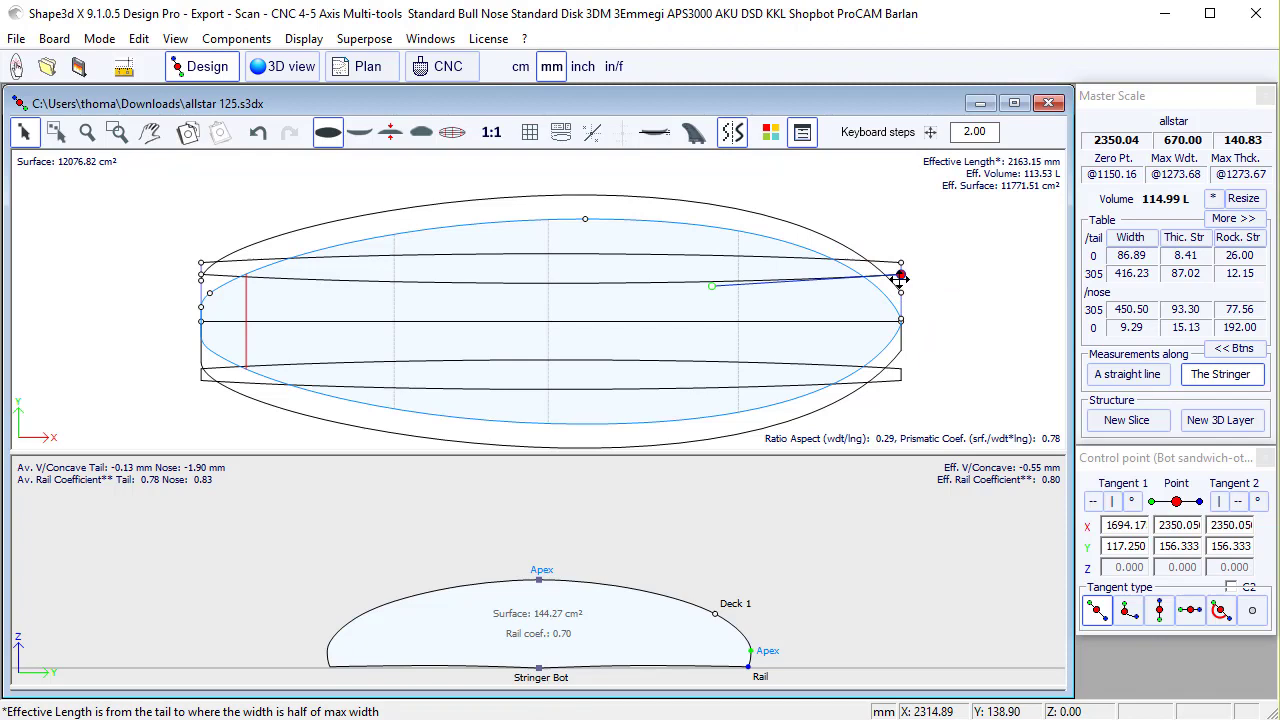
pyautogui.moveTo(901, 277); pyautogui.dragTo(922, 357)
pyautogui.click(200, 275)
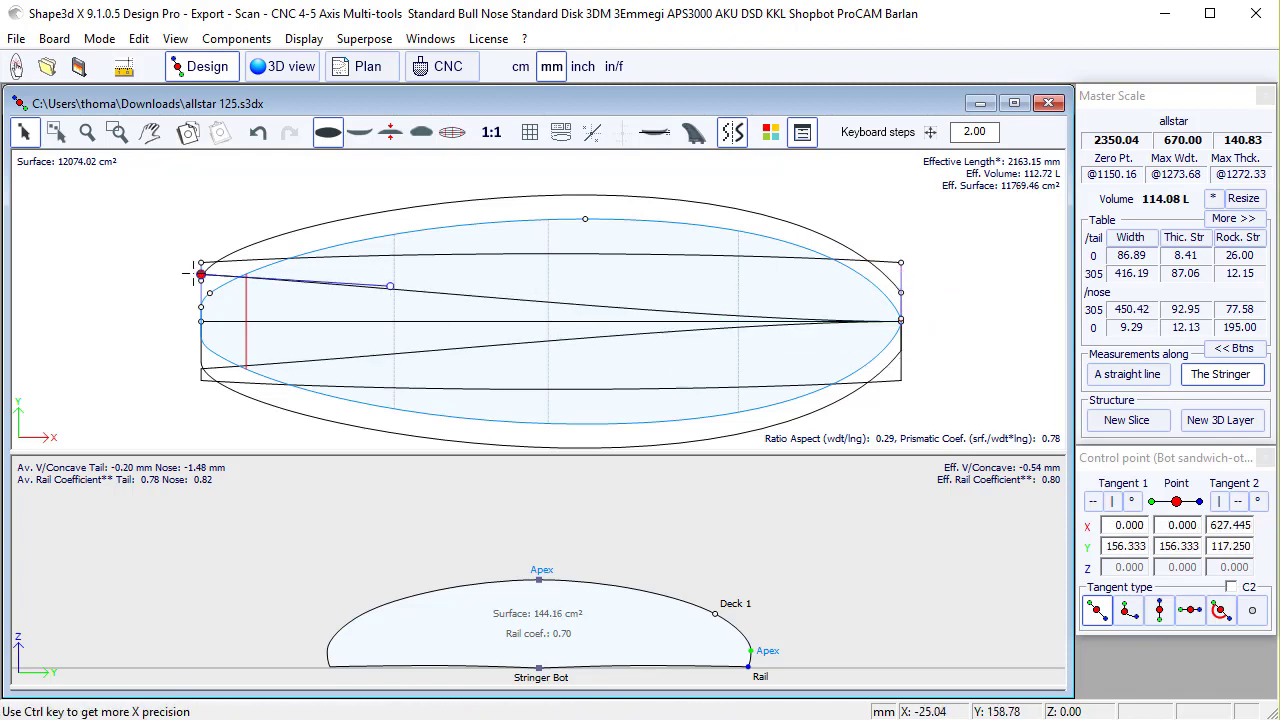
pyautogui.moveTo(199, 275); pyautogui.dragTo(171, 337)
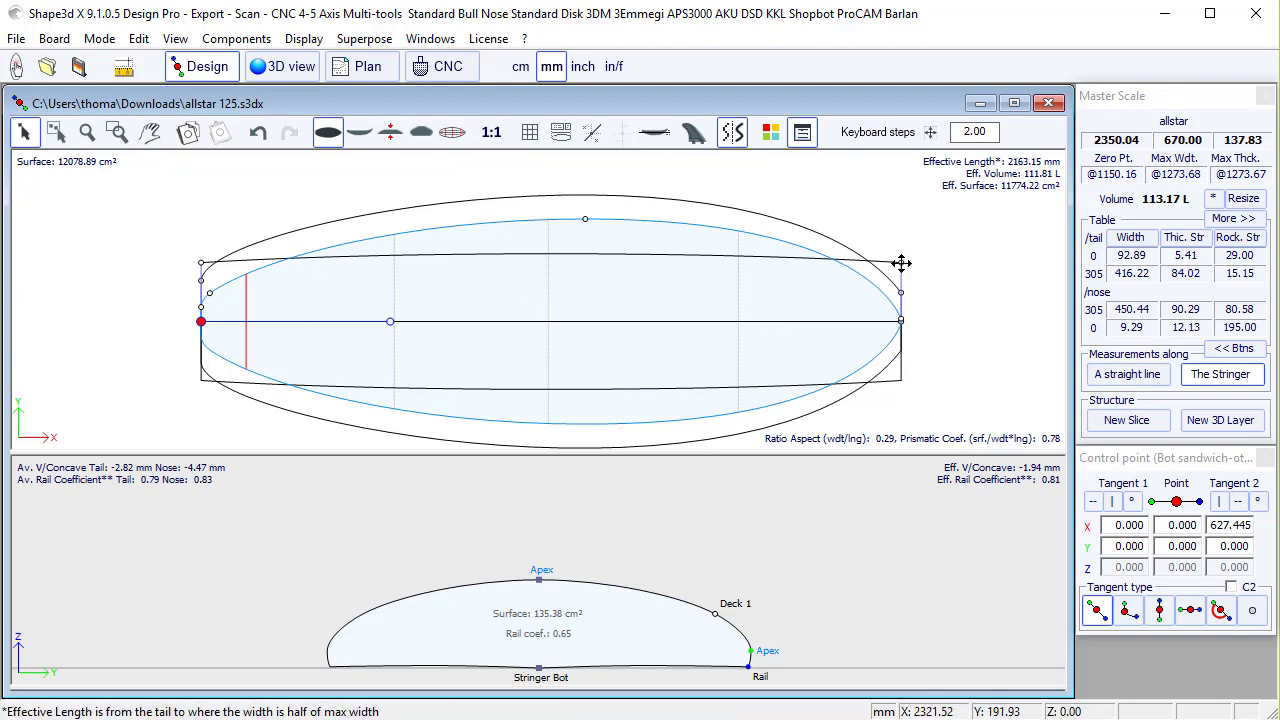
# - Pull the Bot sandwich nose and tail corner points out beyond the board outline
pyautogui.moveTo(901, 263); pyautogui.dragTo(901, 201)
pyautogui.moveTo(183, 271); pyautogui.dragTo(176, 196)
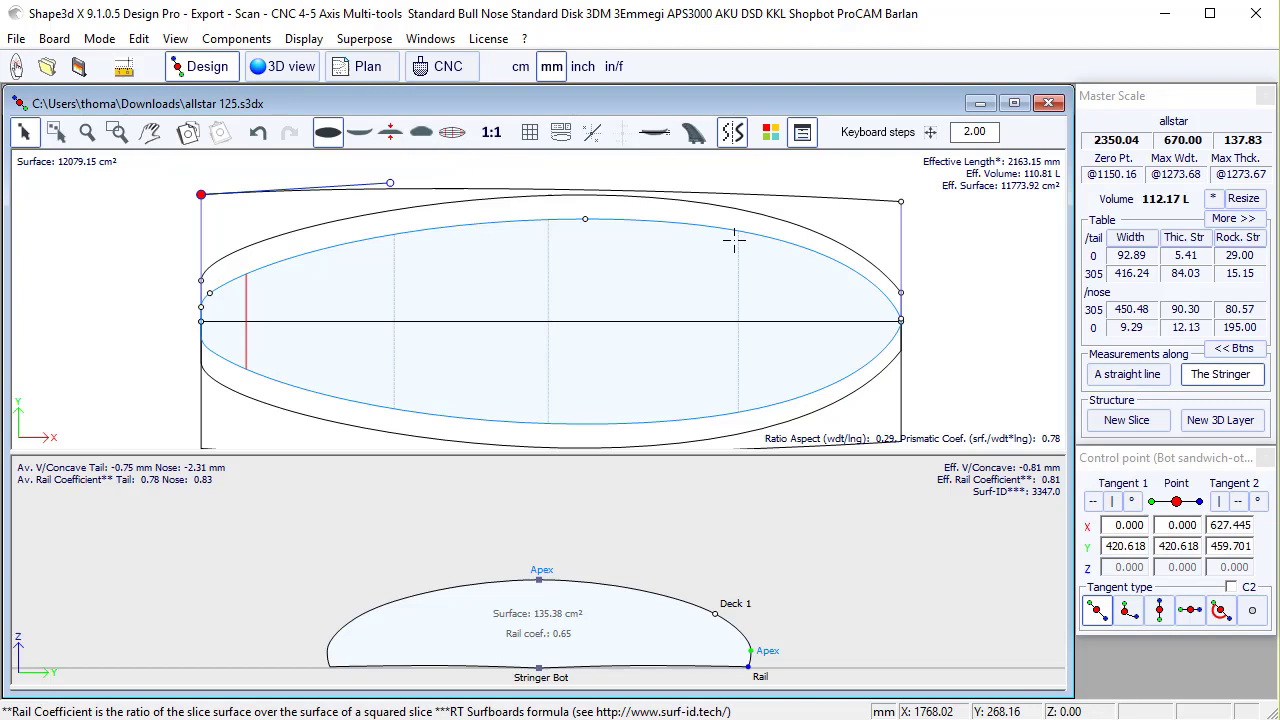
pyautogui.click(627, 259)
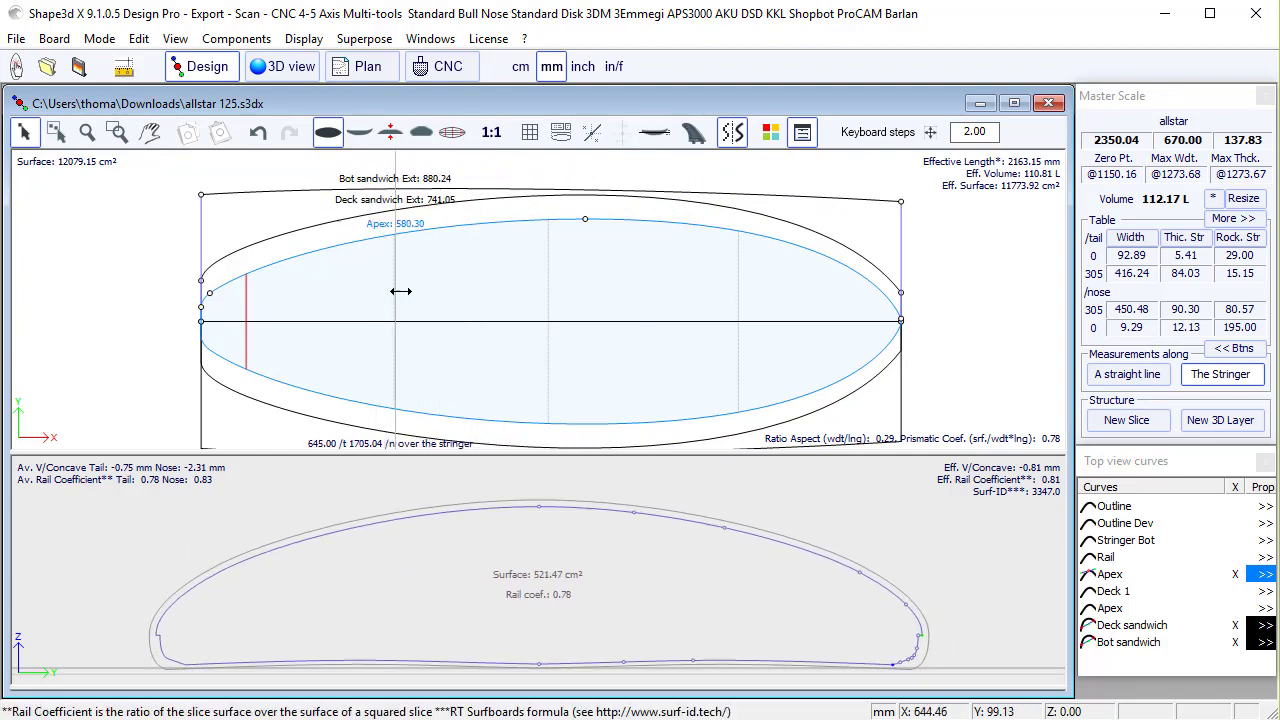
# - Pin the cross-section and limit the Bot sandwich layer at the rail
pyautogui.click(658, 325)
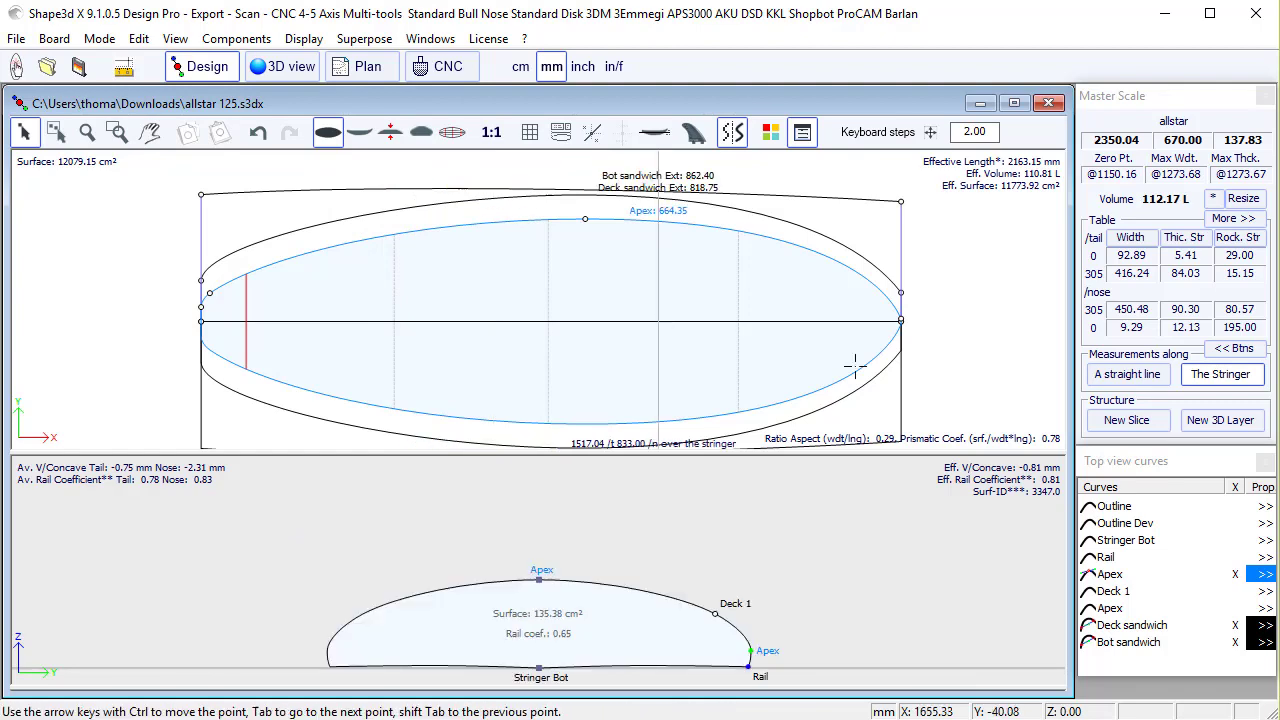
pyautogui.click(1264, 643)
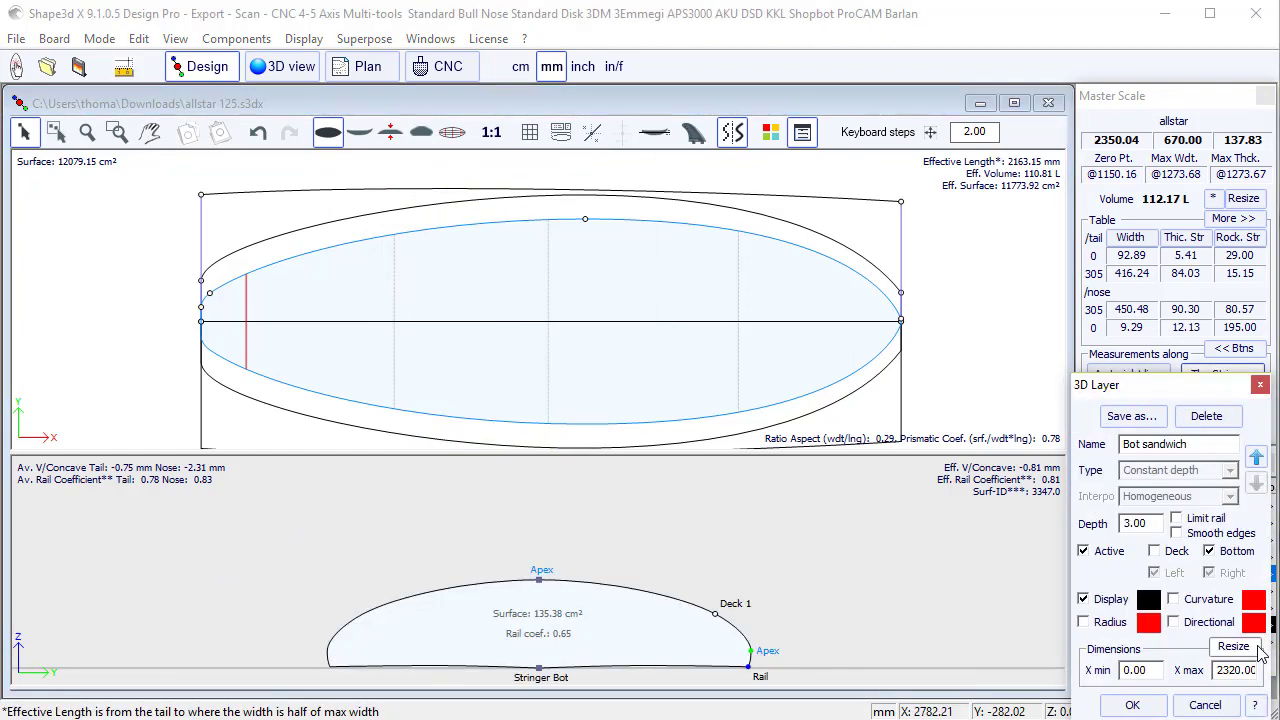
pyautogui.click(1200, 520)
pyautogui.click(1132, 705)
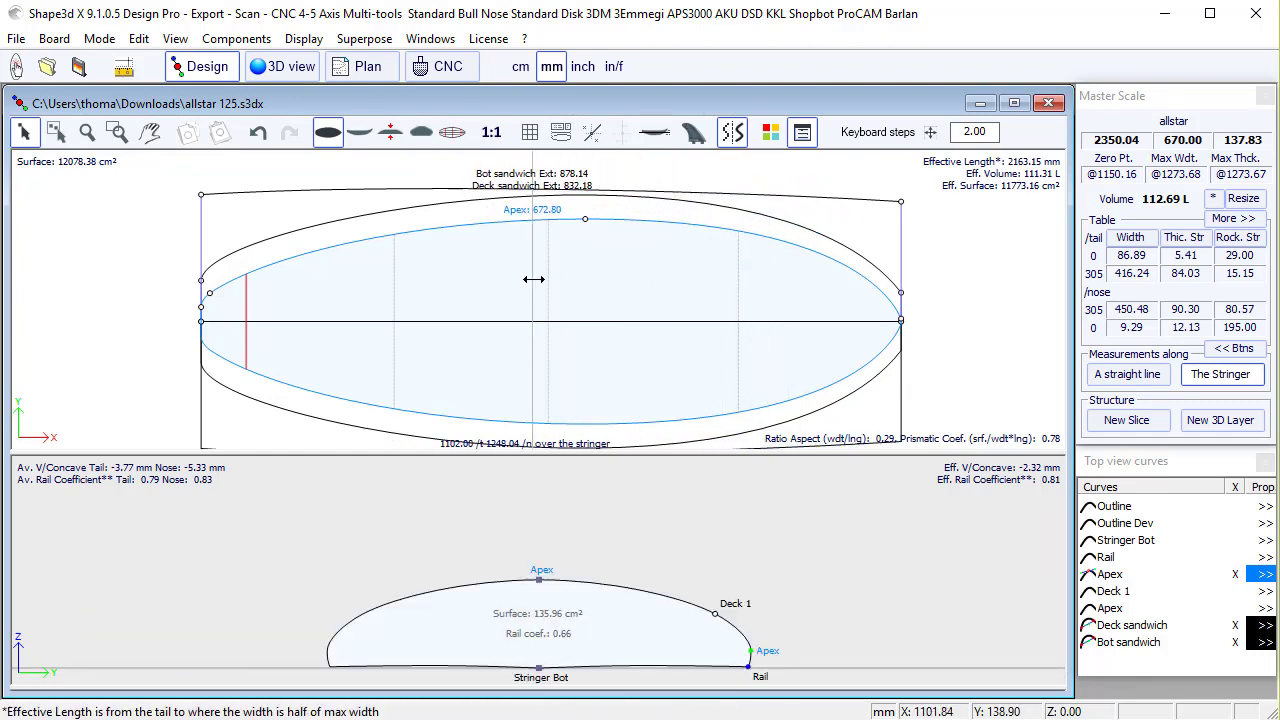
# - Add Smooth edges to the Bot sandwich layer, bringing volume to 112.64 L
pyautogui.click(1264, 642)
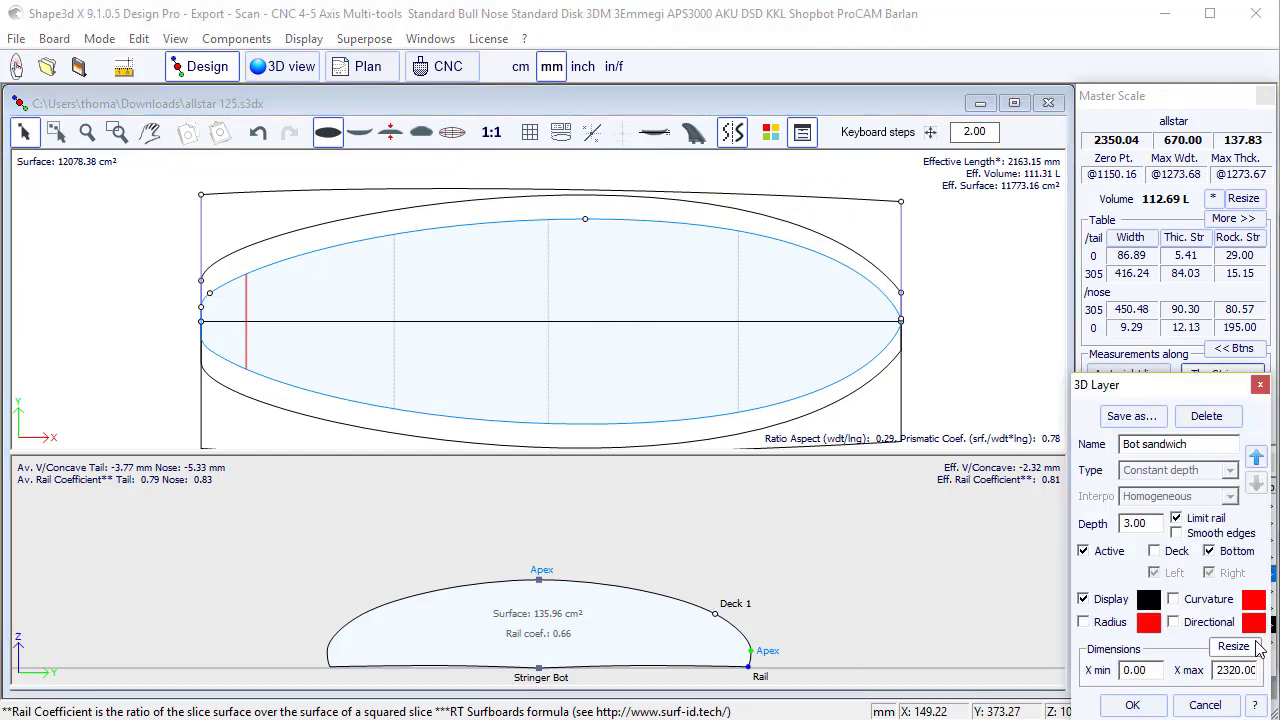
pyautogui.click(1214, 535)
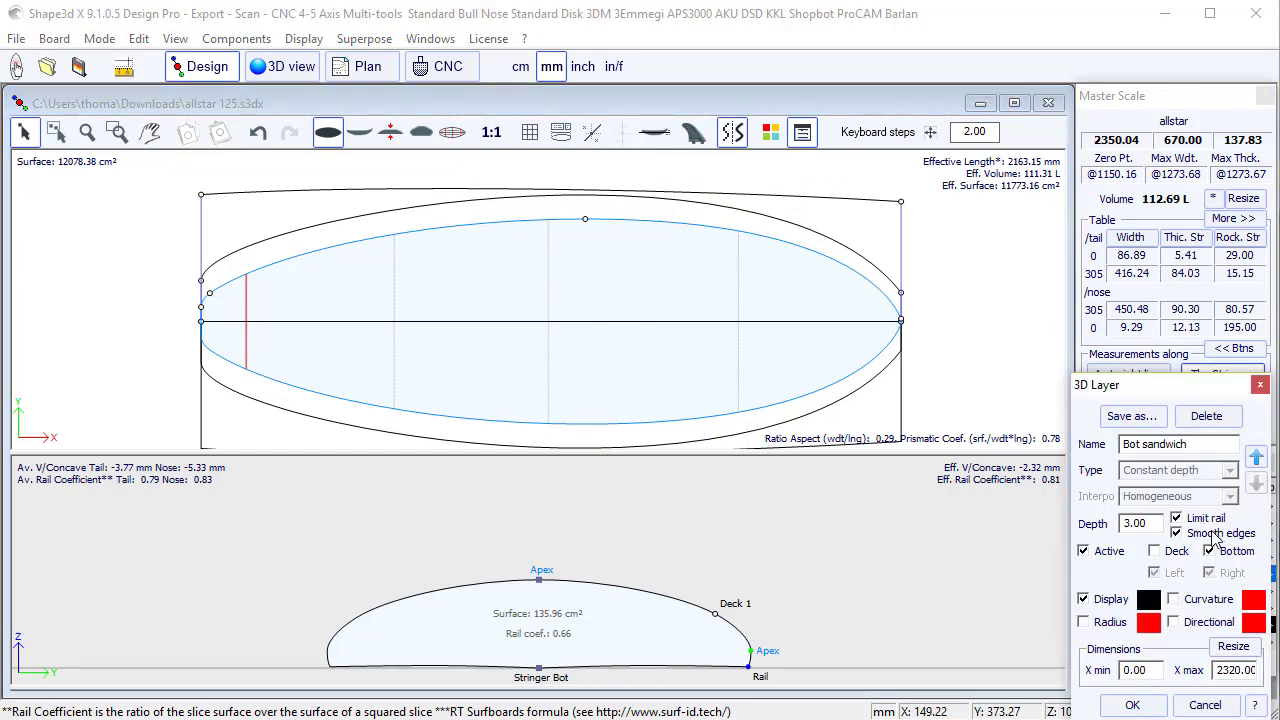
pyautogui.click(1146, 708)
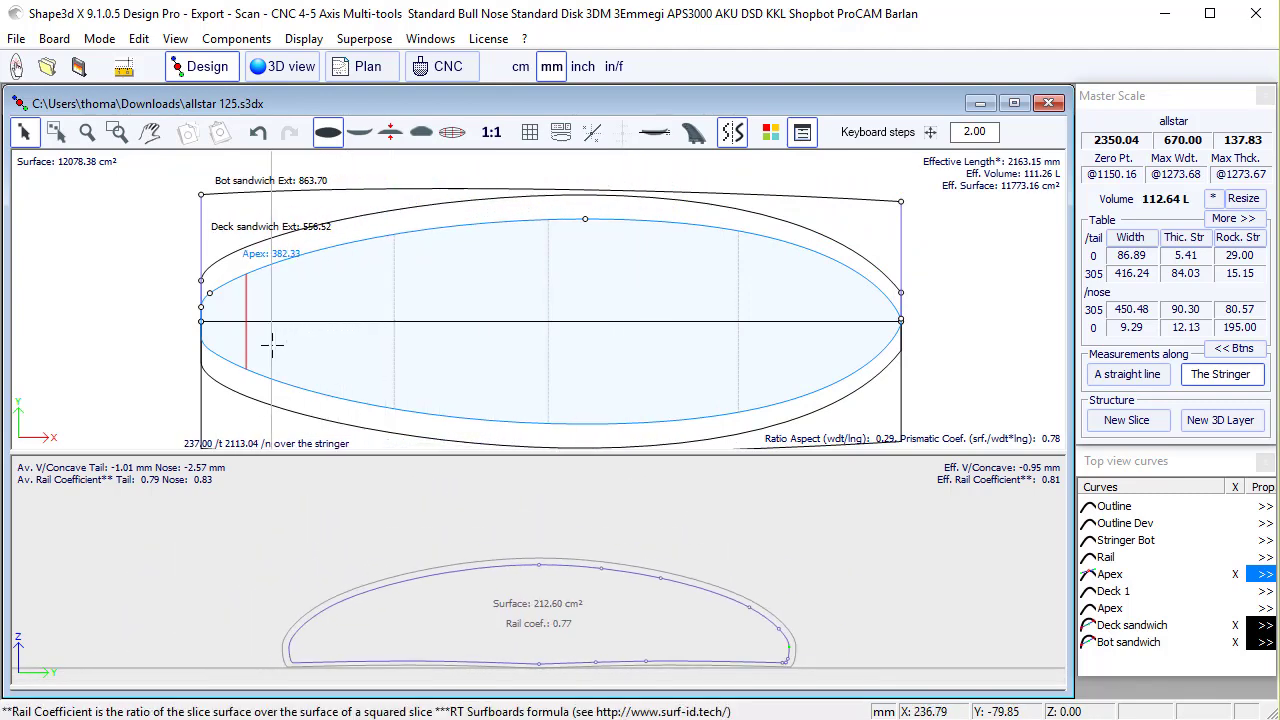
pyautogui.click(284, 66)
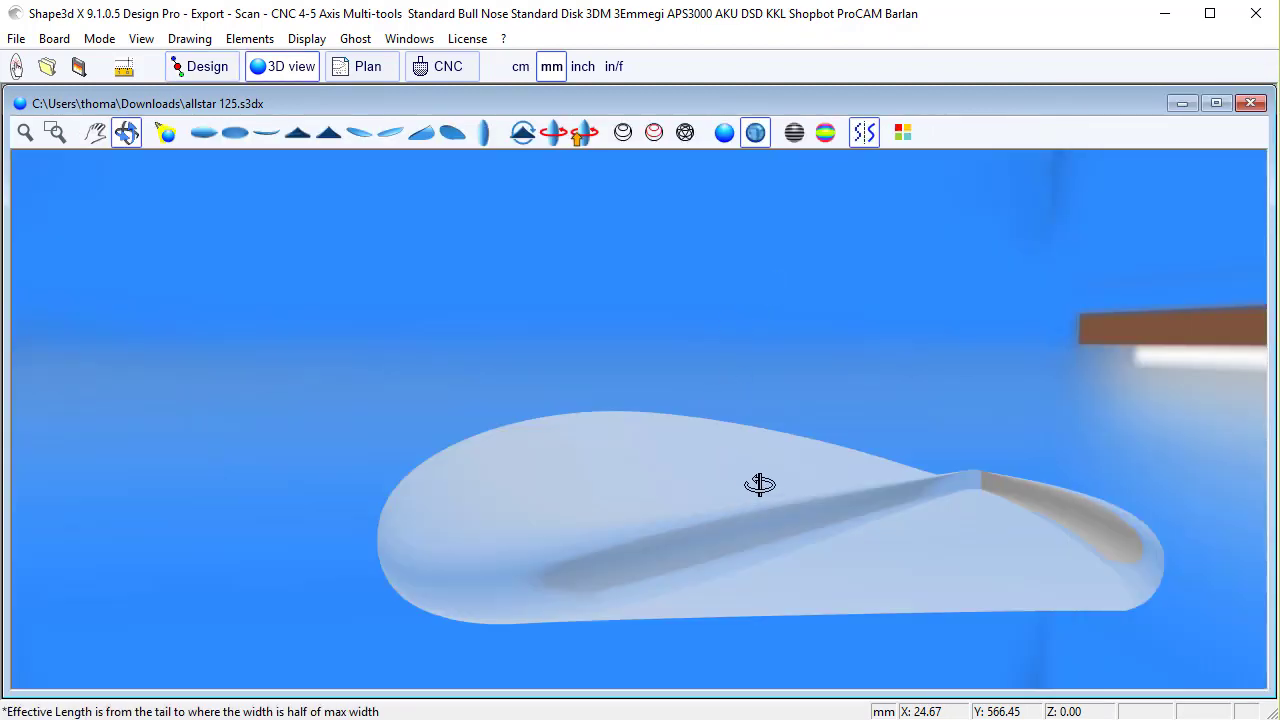
pyautogui.moveTo(757, 486); pyautogui.dragTo(170, 450)
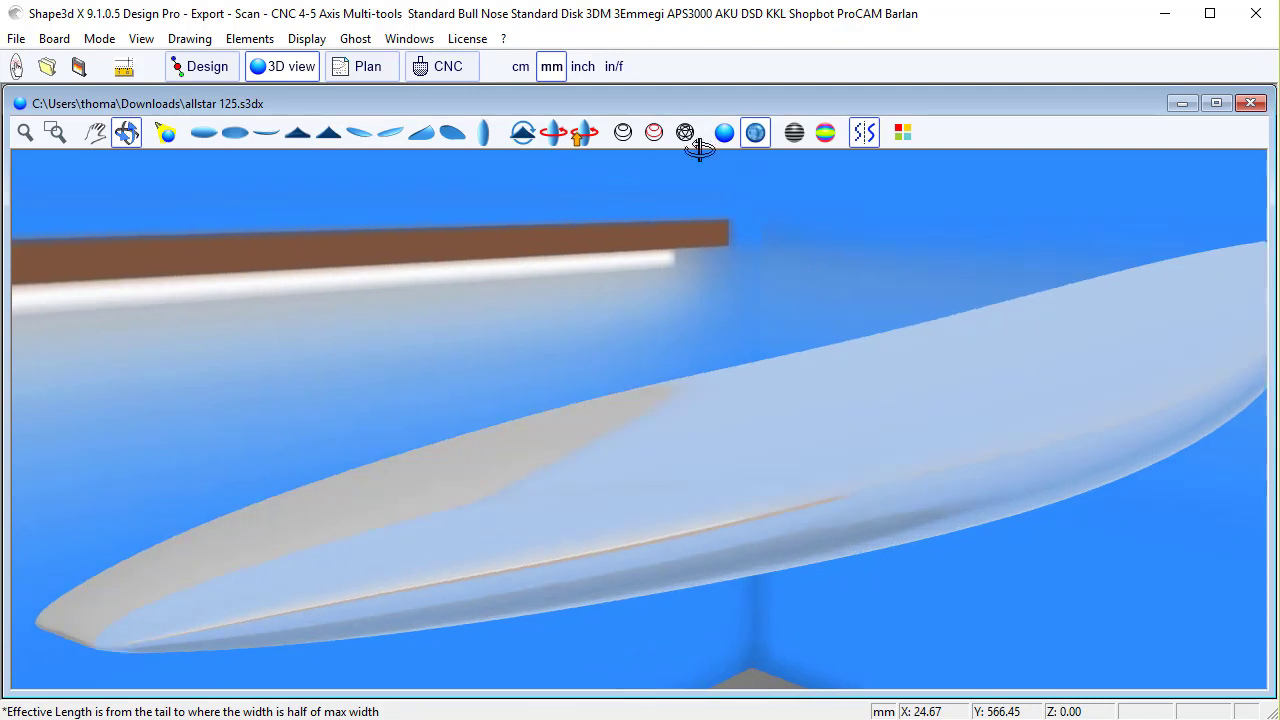
pyautogui.click(724, 132)
pyautogui.moveTo(886, 500); pyautogui.dragTo(900, 410)
pyautogui.click(207, 70)
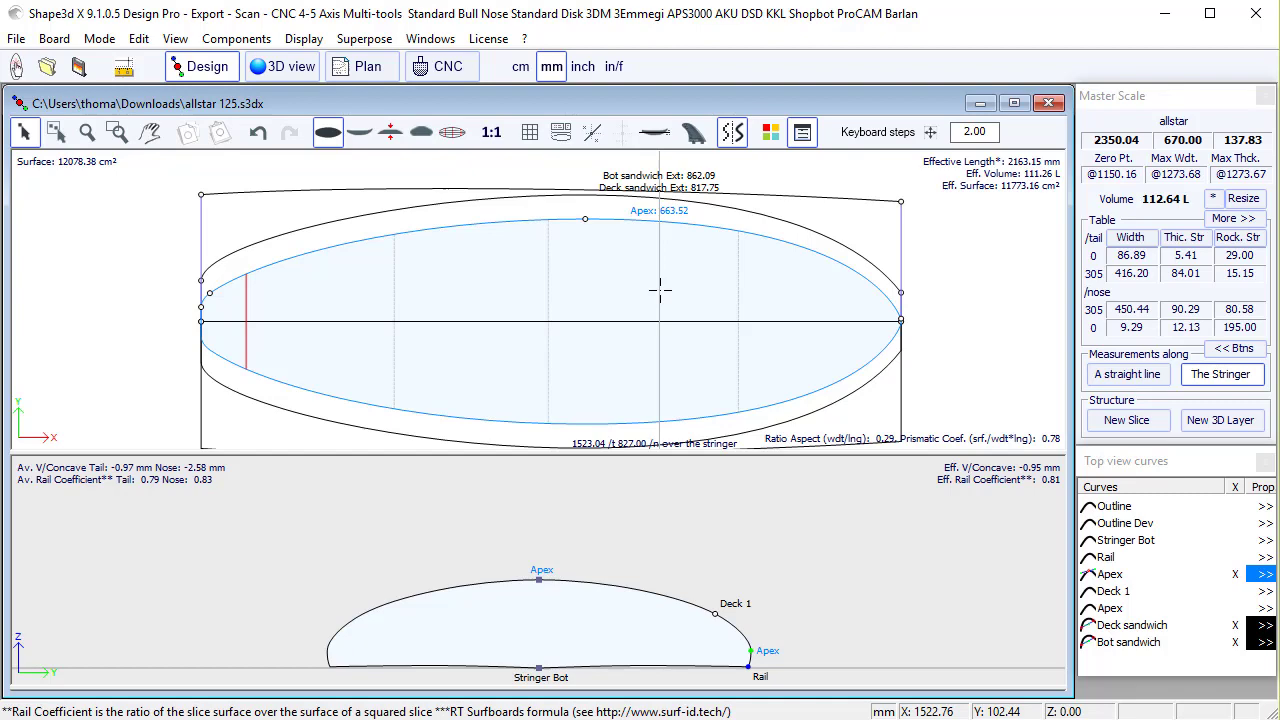
# - Remove the Bot sandwich rail limit and set the Deck sandwich depth to 5.00 mm
pyautogui.click(1262, 643)
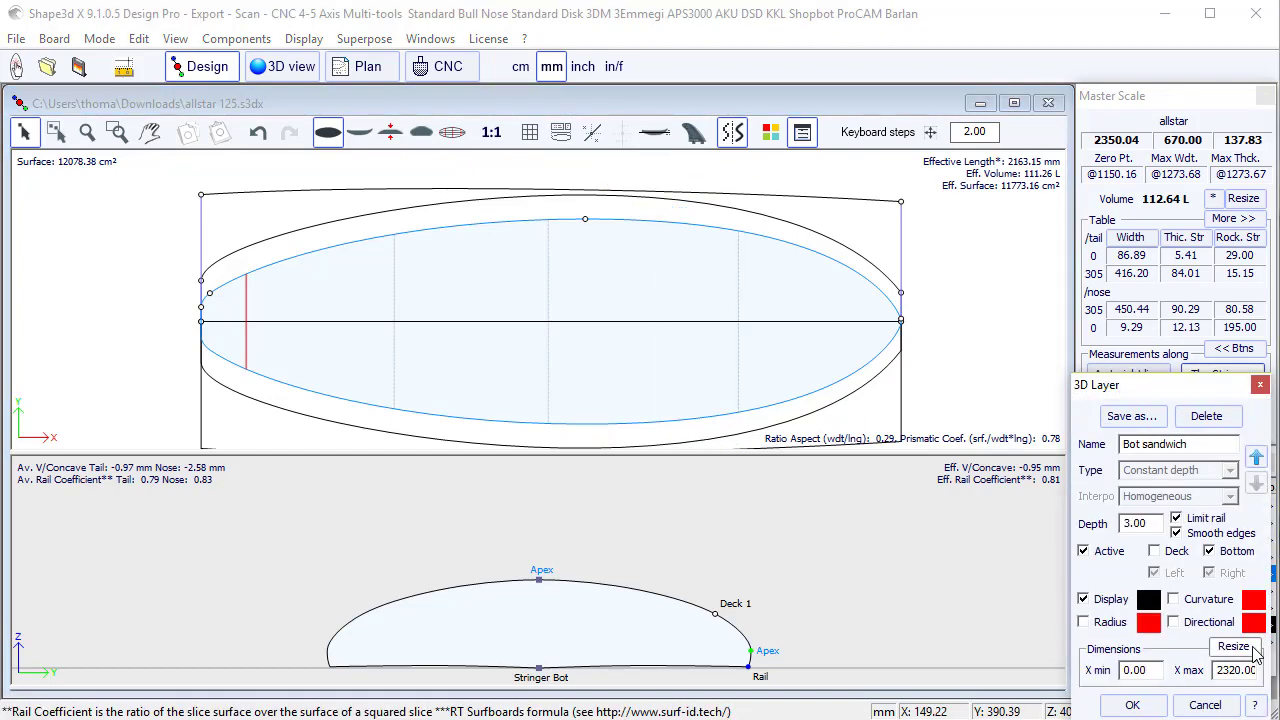
pyautogui.click(1205, 525)
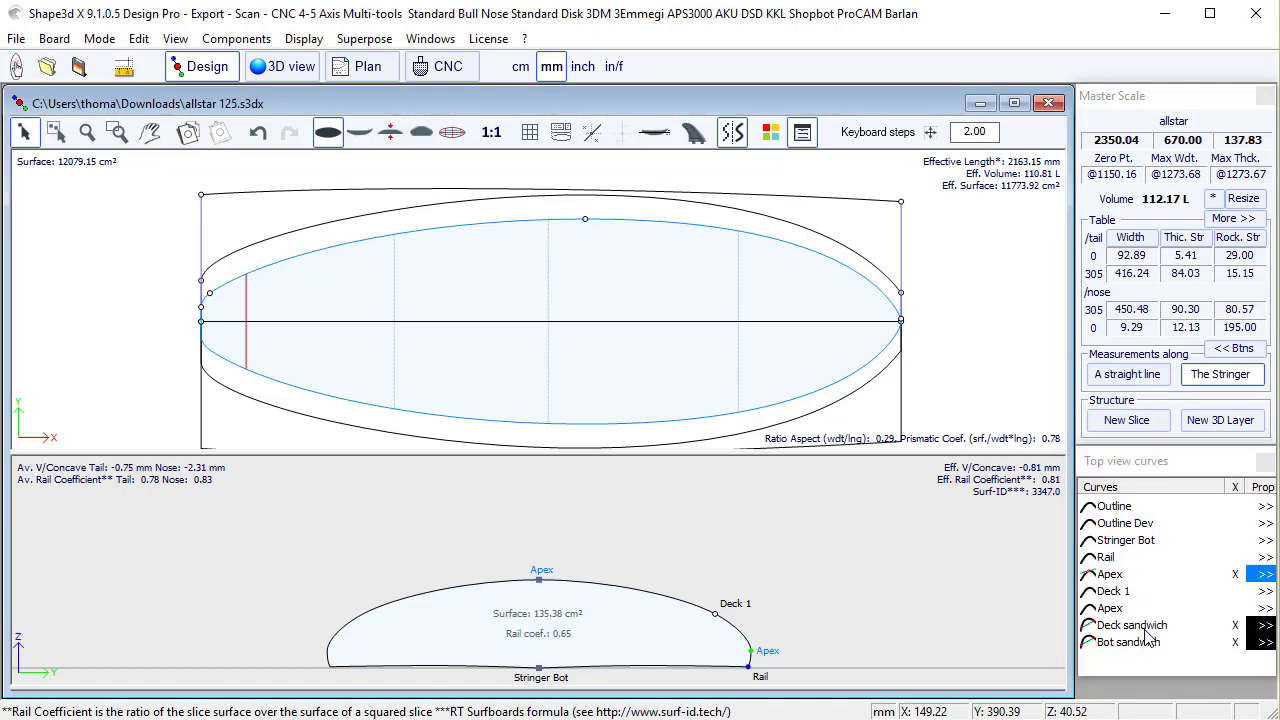
pyautogui.click(1265, 627)
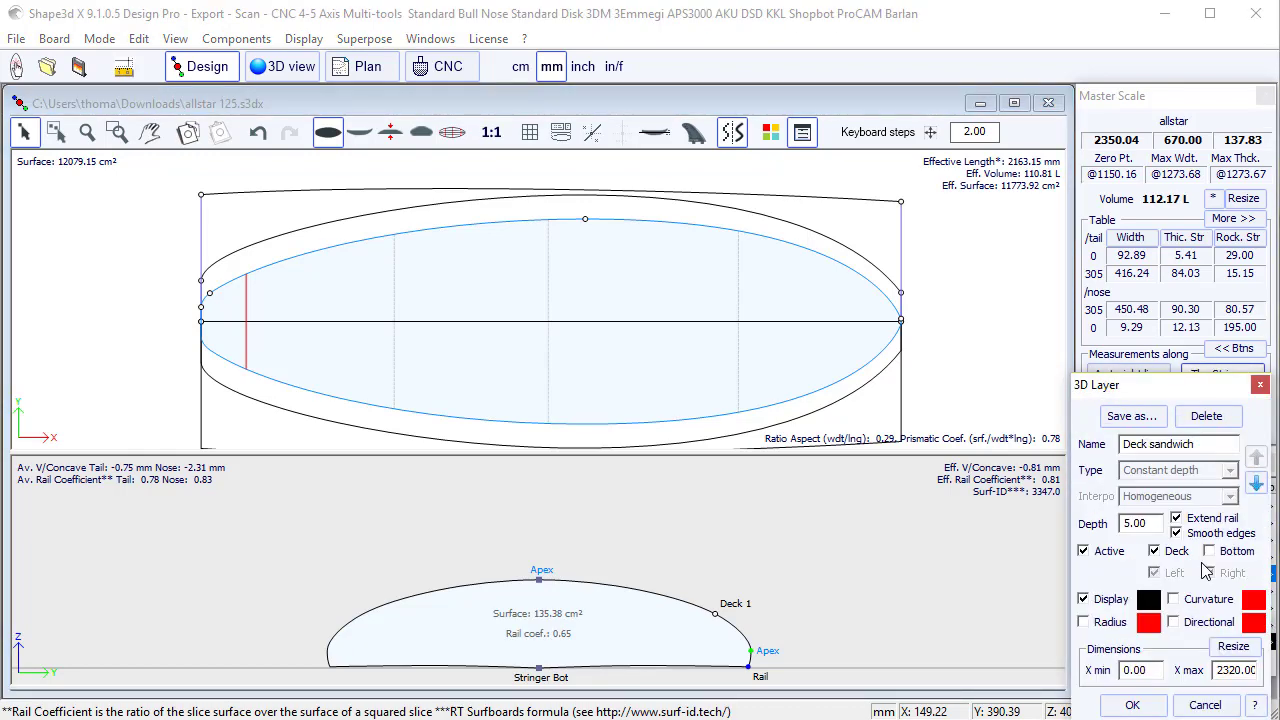
pyautogui.click(1133, 706)
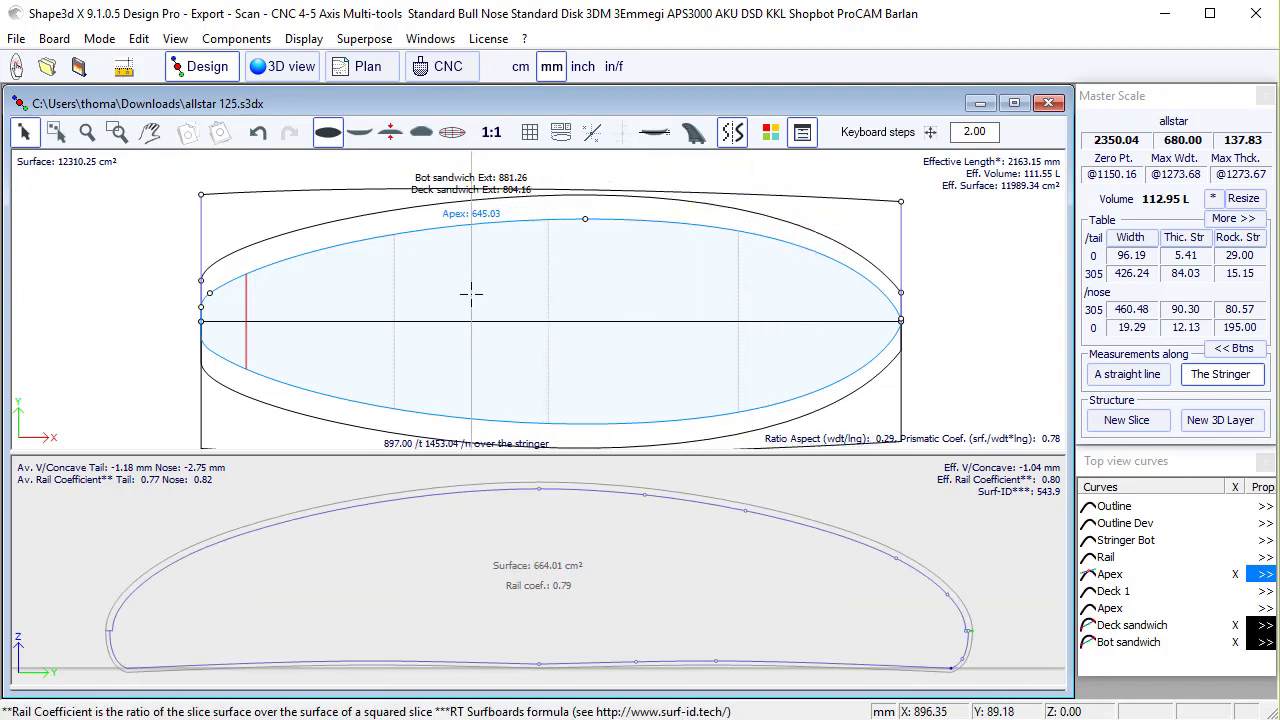
# - Set the Deck sandwich depth to 3.00 mm, then inspect the layers in the F3 3D view
pyautogui.click(1265, 627)
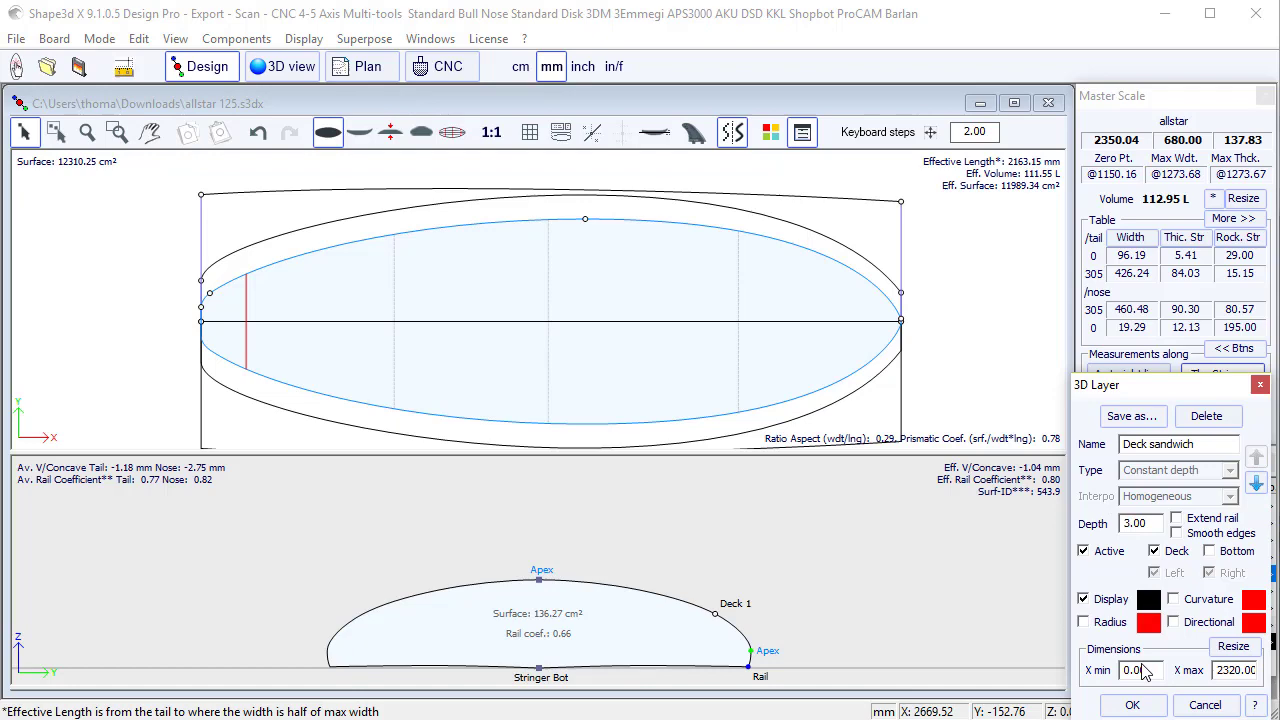
pyautogui.click(1133, 707)
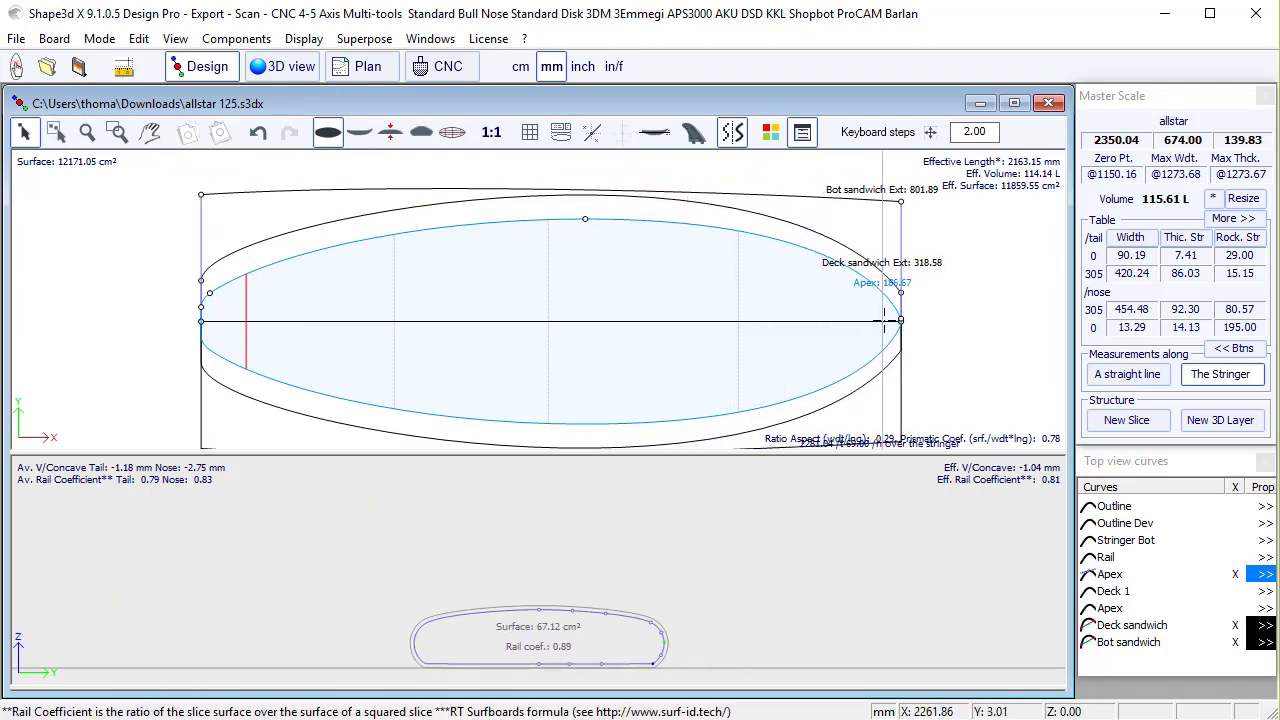
pyautogui.click(716, 265)
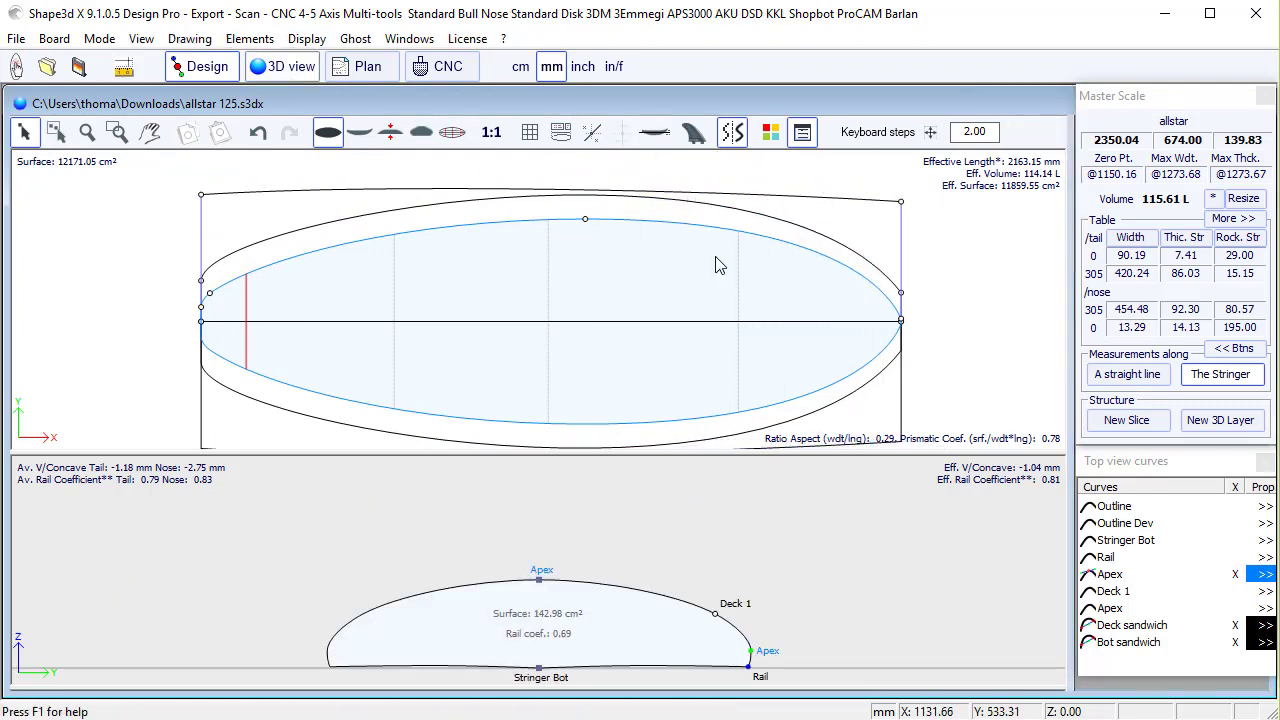
pyautogui.press('F3')
pyautogui.moveTo(643, 320); pyautogui.dragTo(1190, 180)
pyautogui.click(1250, 103)
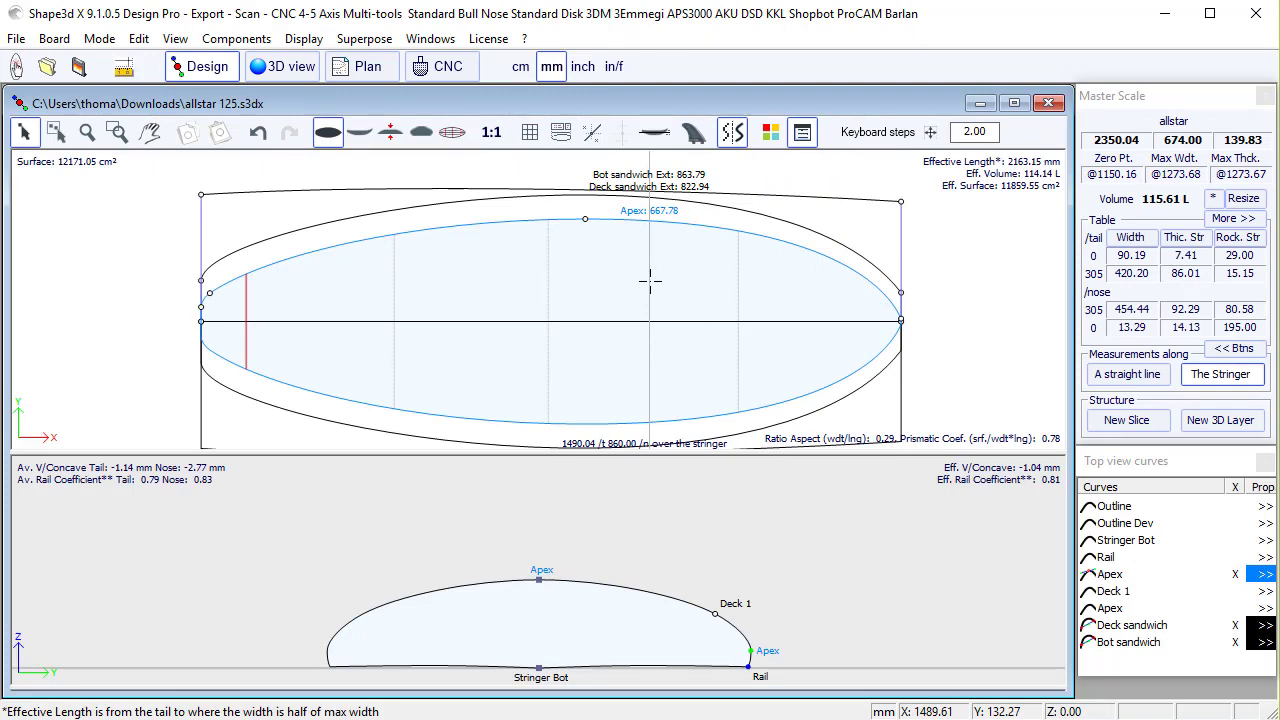
# - Switch to the CNC module, rotate the board, and pick Whole model under File > Export
pyautogui.click(453, 68)
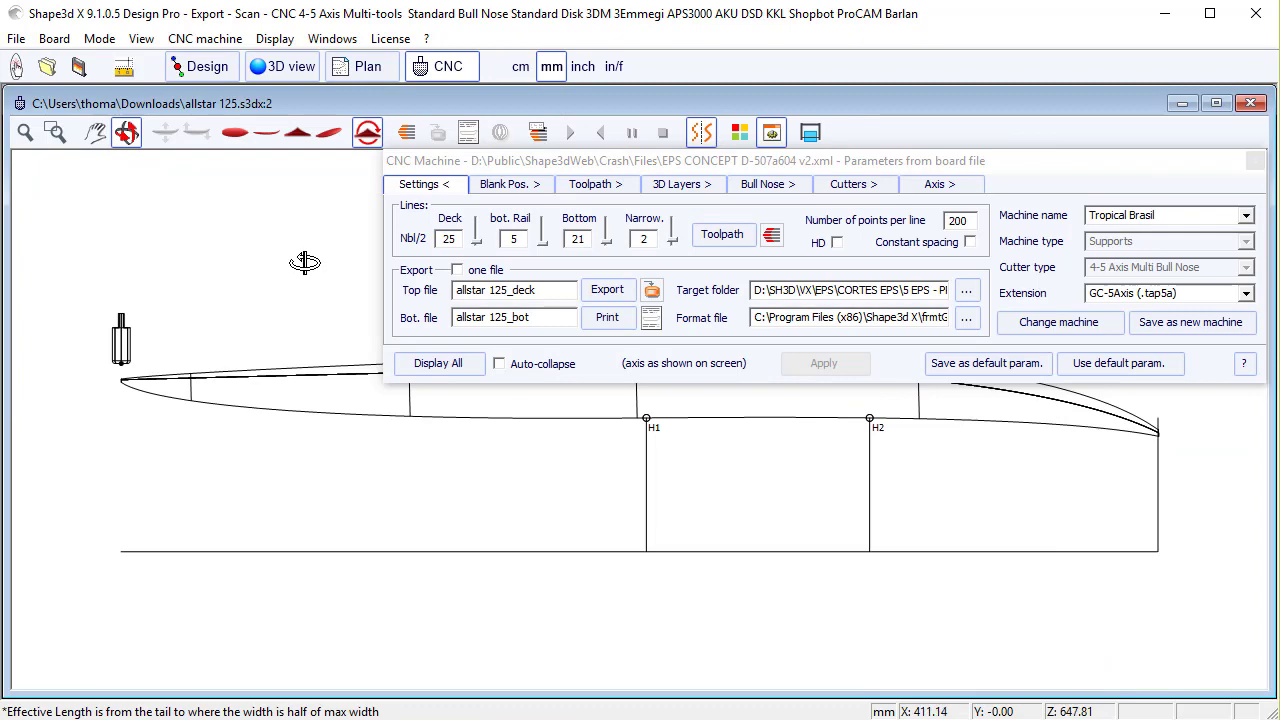
pyautogui.moveTo(302, 295); pyautogui.dragTo(470, 390)
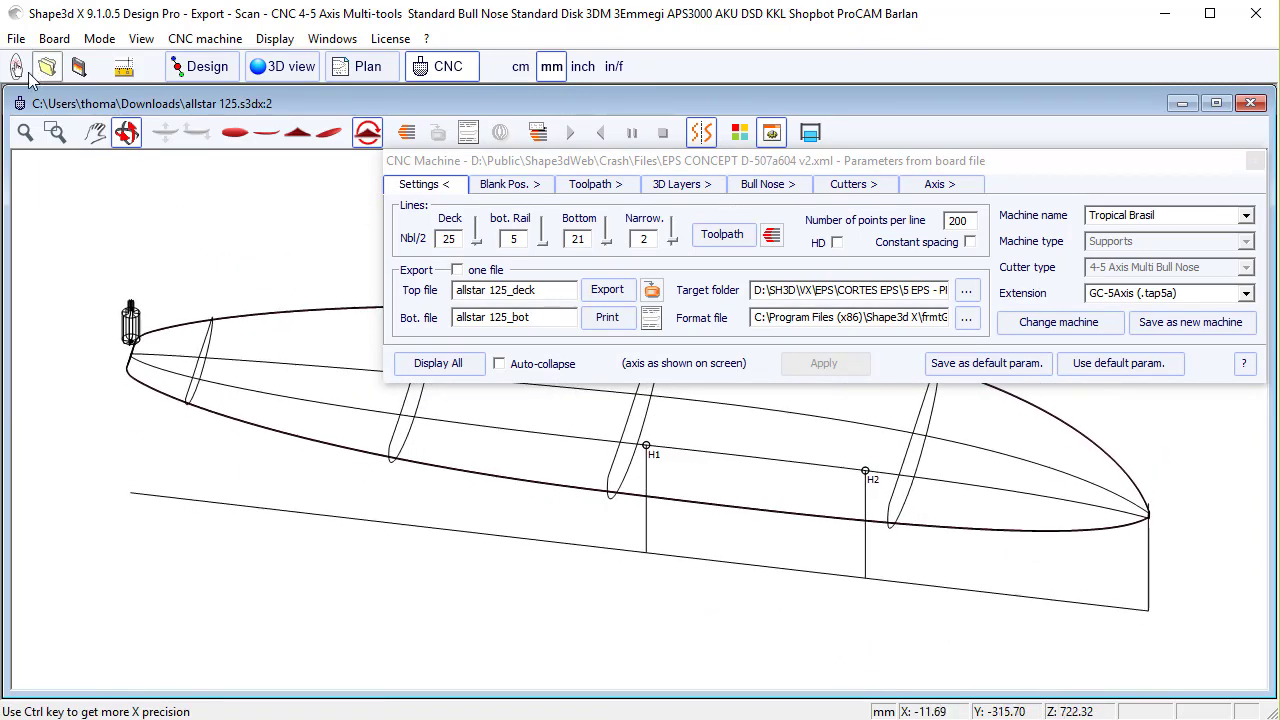
pyautogui.click(16, 40)
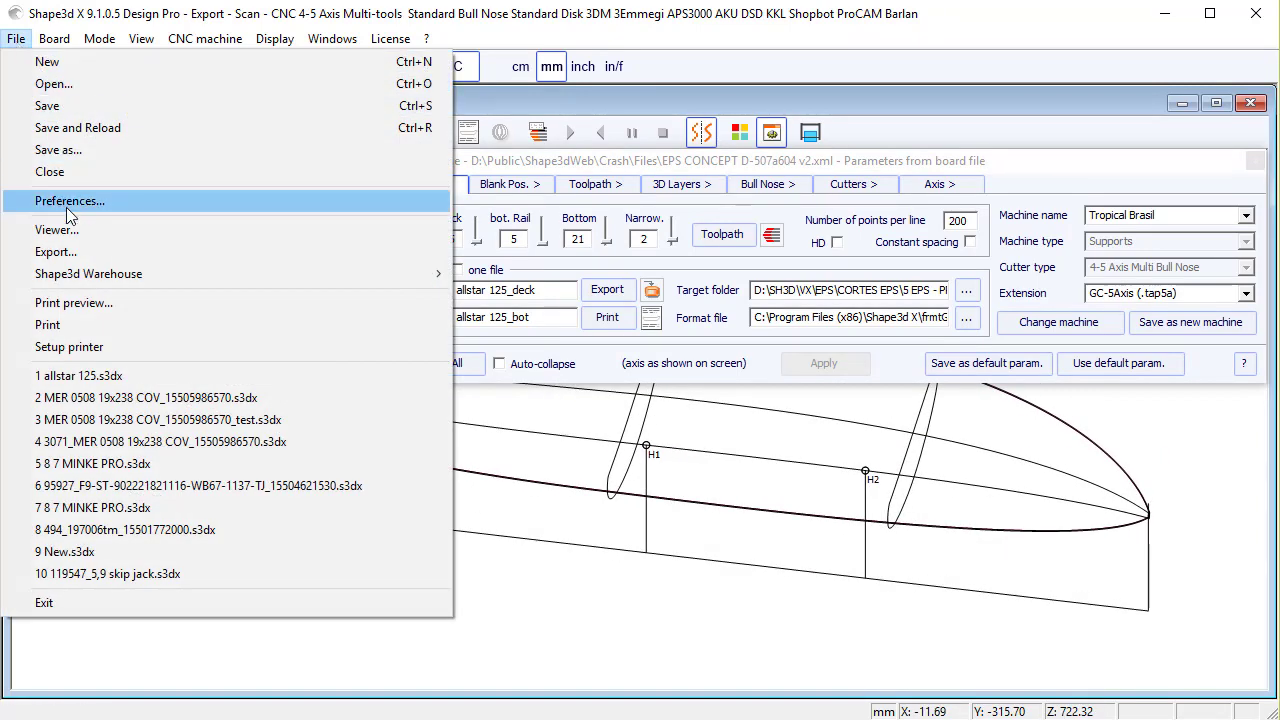
pyautogui.click(80, 253)
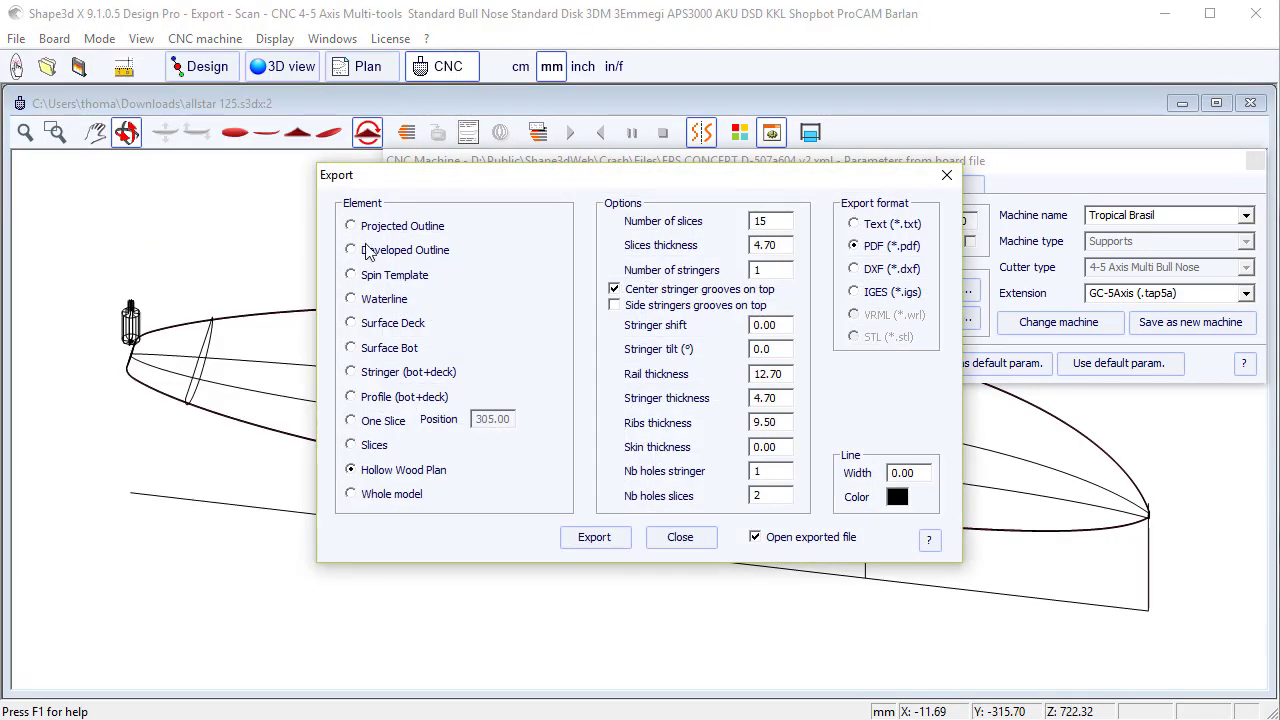
pyautogui.click(432, 496)
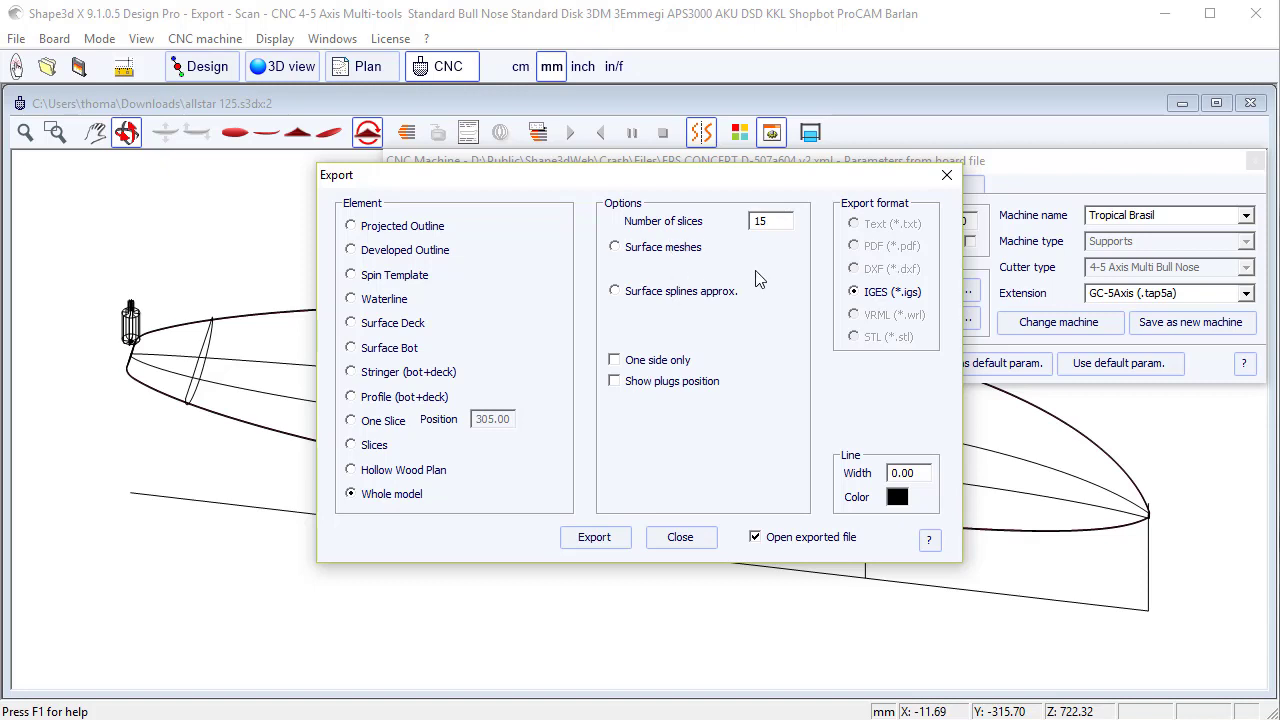
# - Dismiss the Export dialog and check the sandwich value in Size and parameters
pyautogui.click(947, 178)
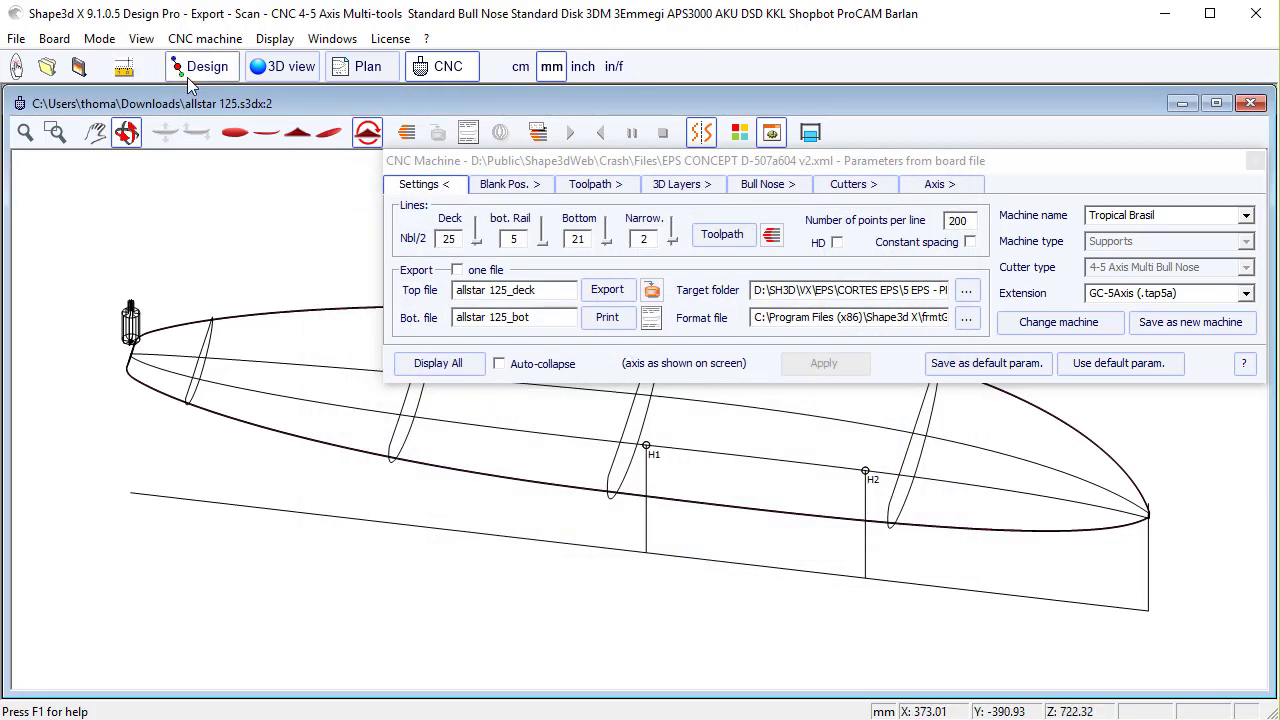
pyautogui.click(124, 67)
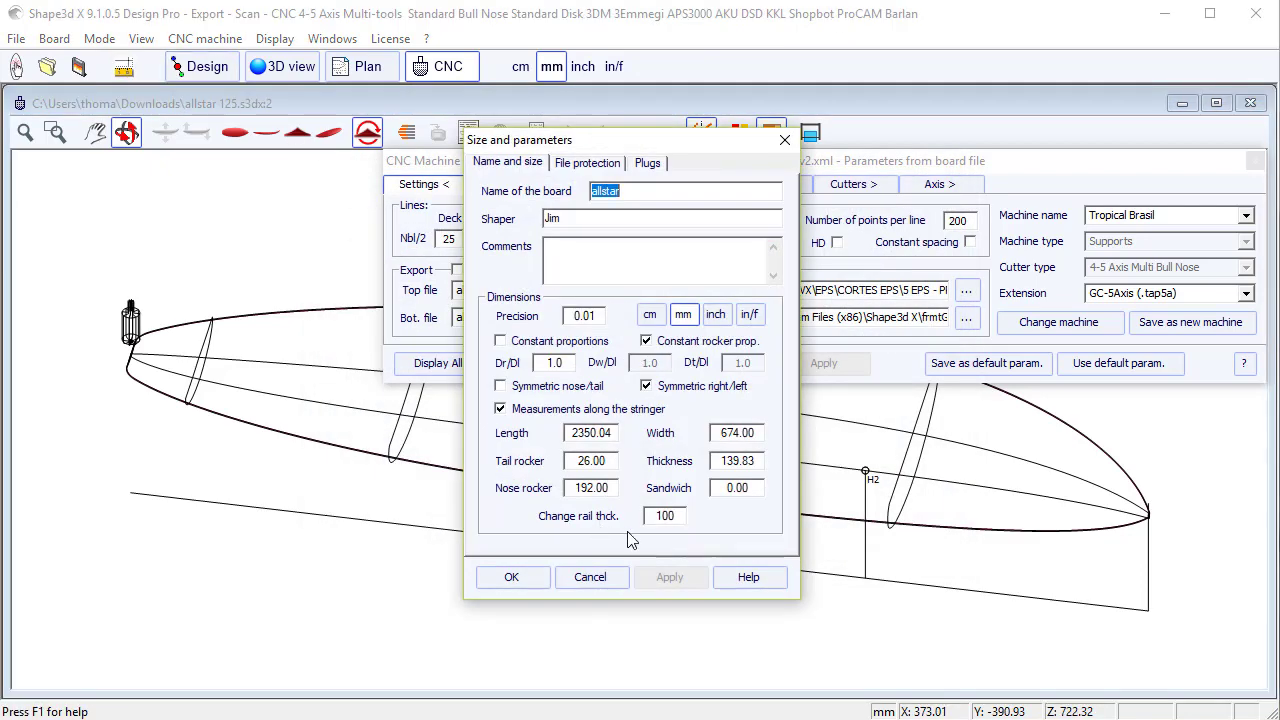
pyautogui.moveTo(721, 488); pyautogui.dragTo(754, 488)
pyautogui.click(785, 140)
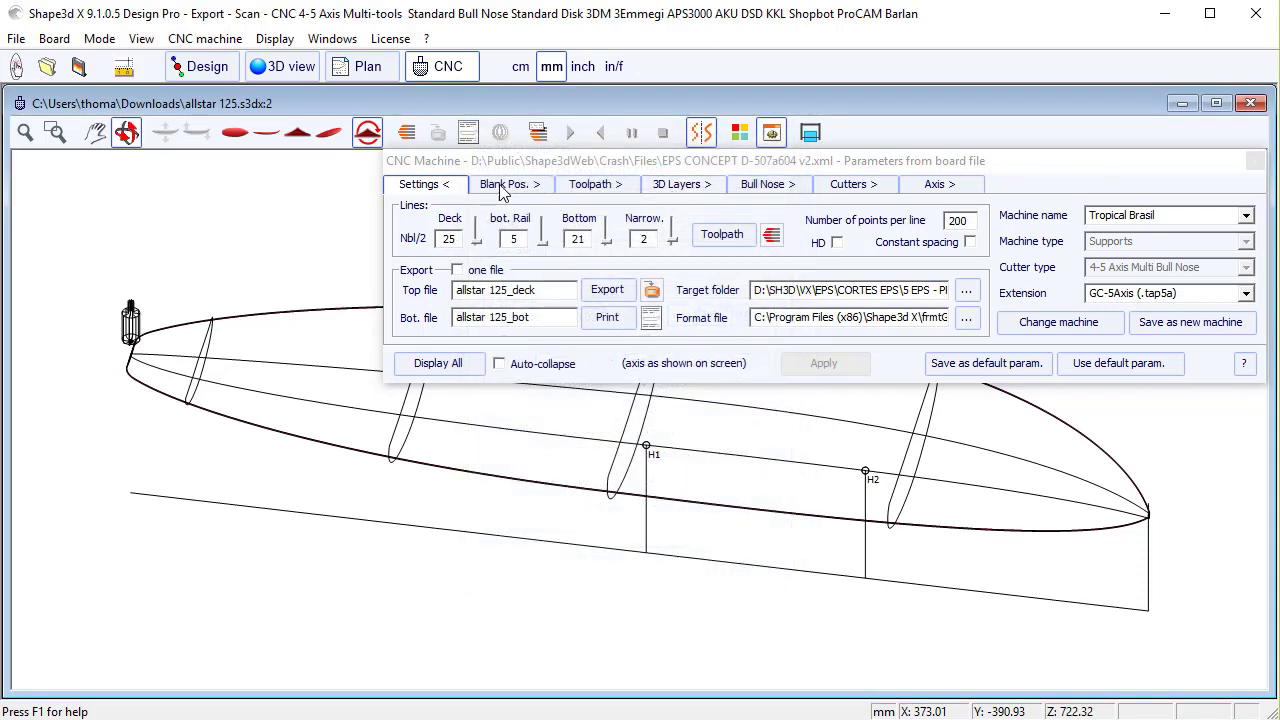
# - Check the Sandwich Deck and Bottom values on the CNC Toolpath tab, then leave CNC
pyautogui.click(606, 187)
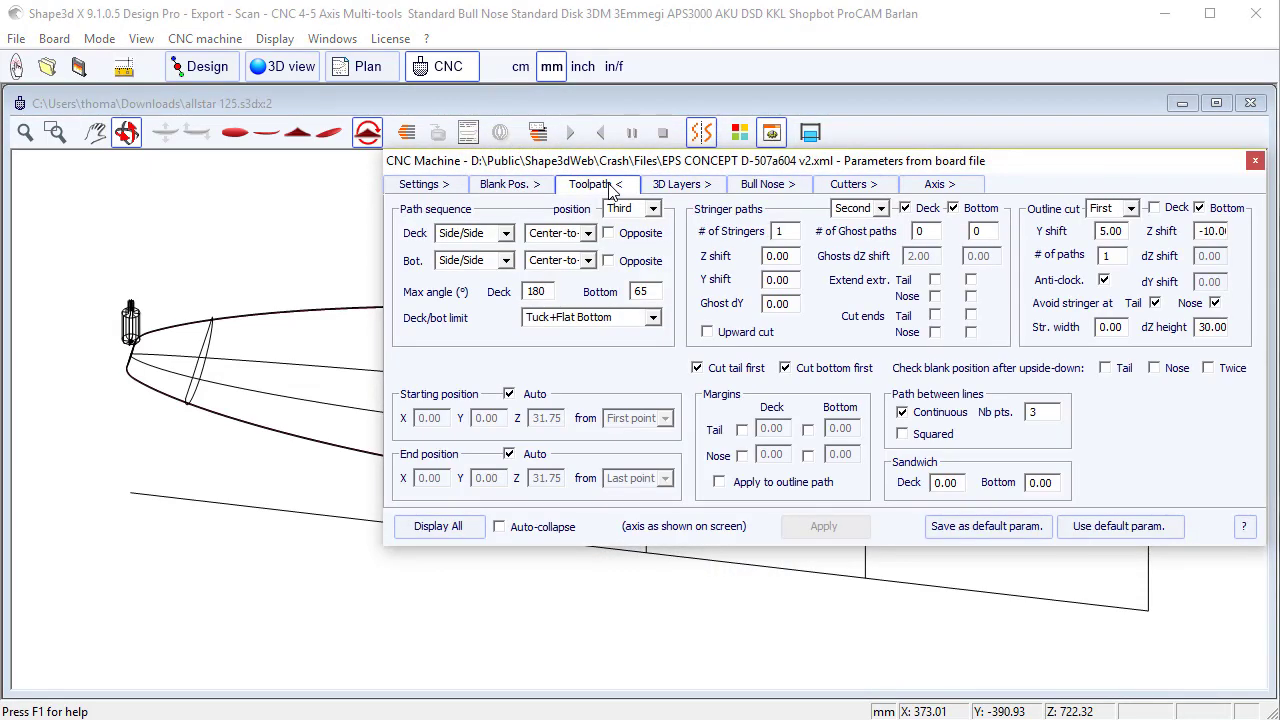
pyautogui.doubleClick(945, 483)
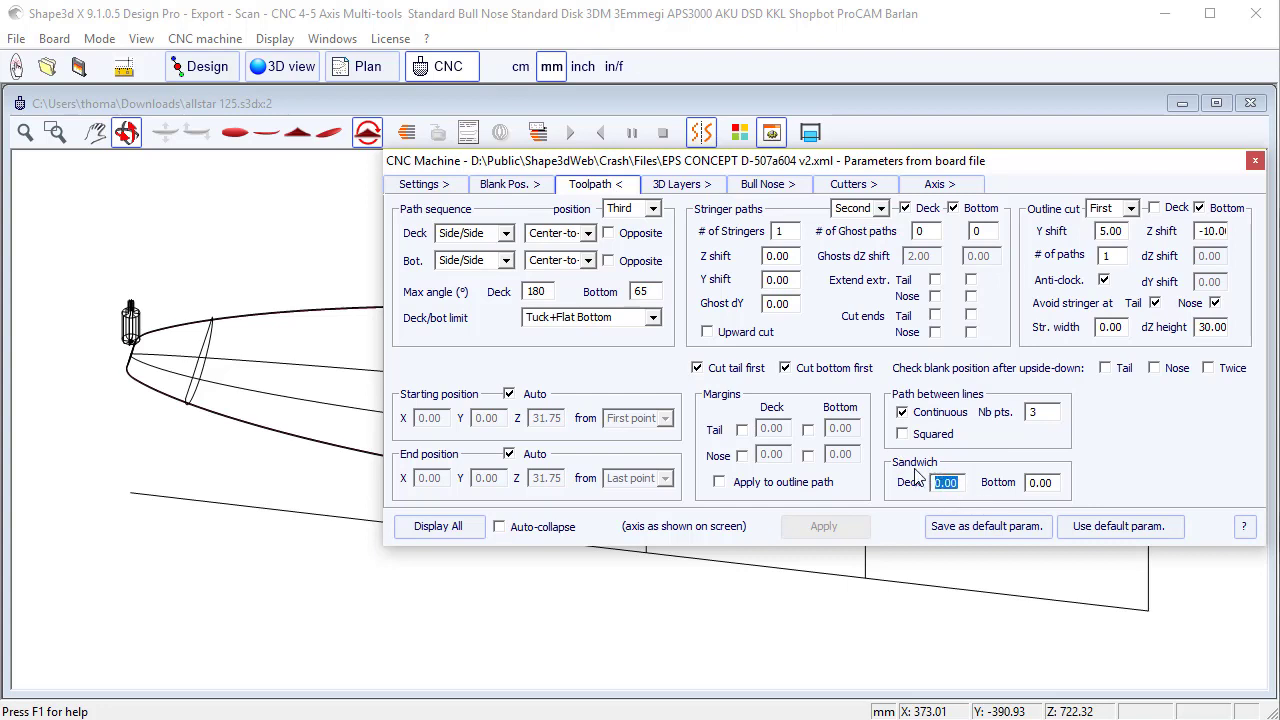
pyautogui.doubleClick(1032, 483)
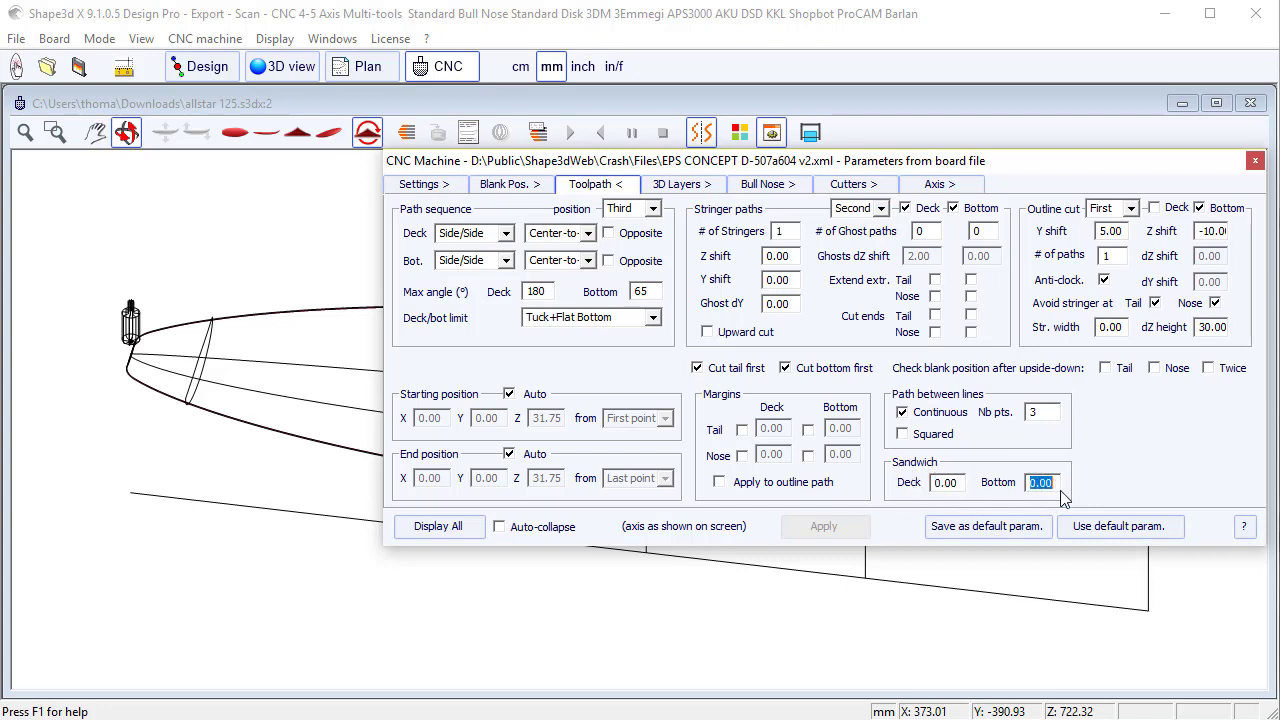
pyautogui.click(1255, 162)
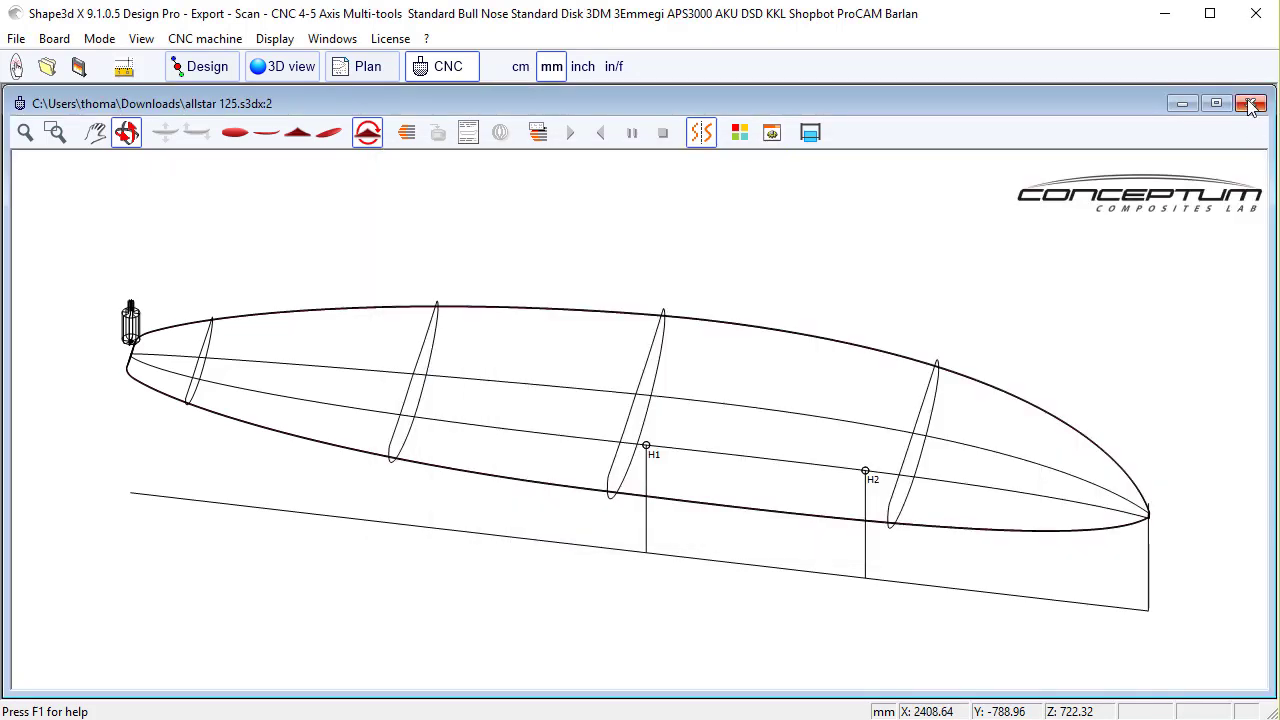